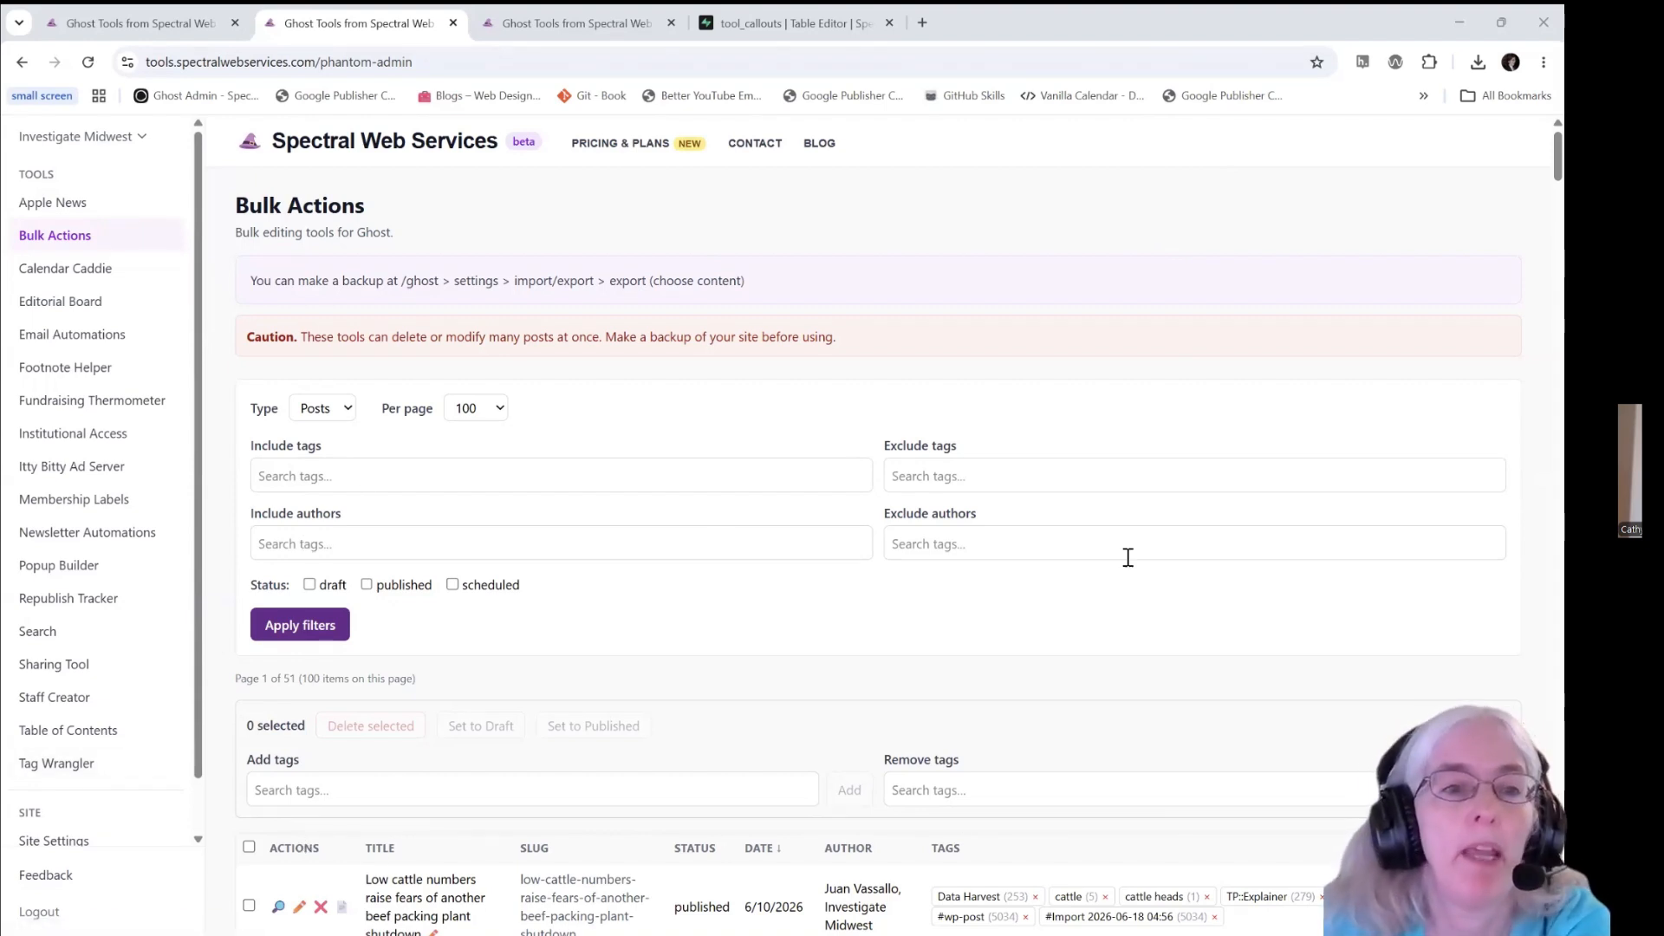
pyautogui.click(342, 411)
pyautogui.click(345, 411)
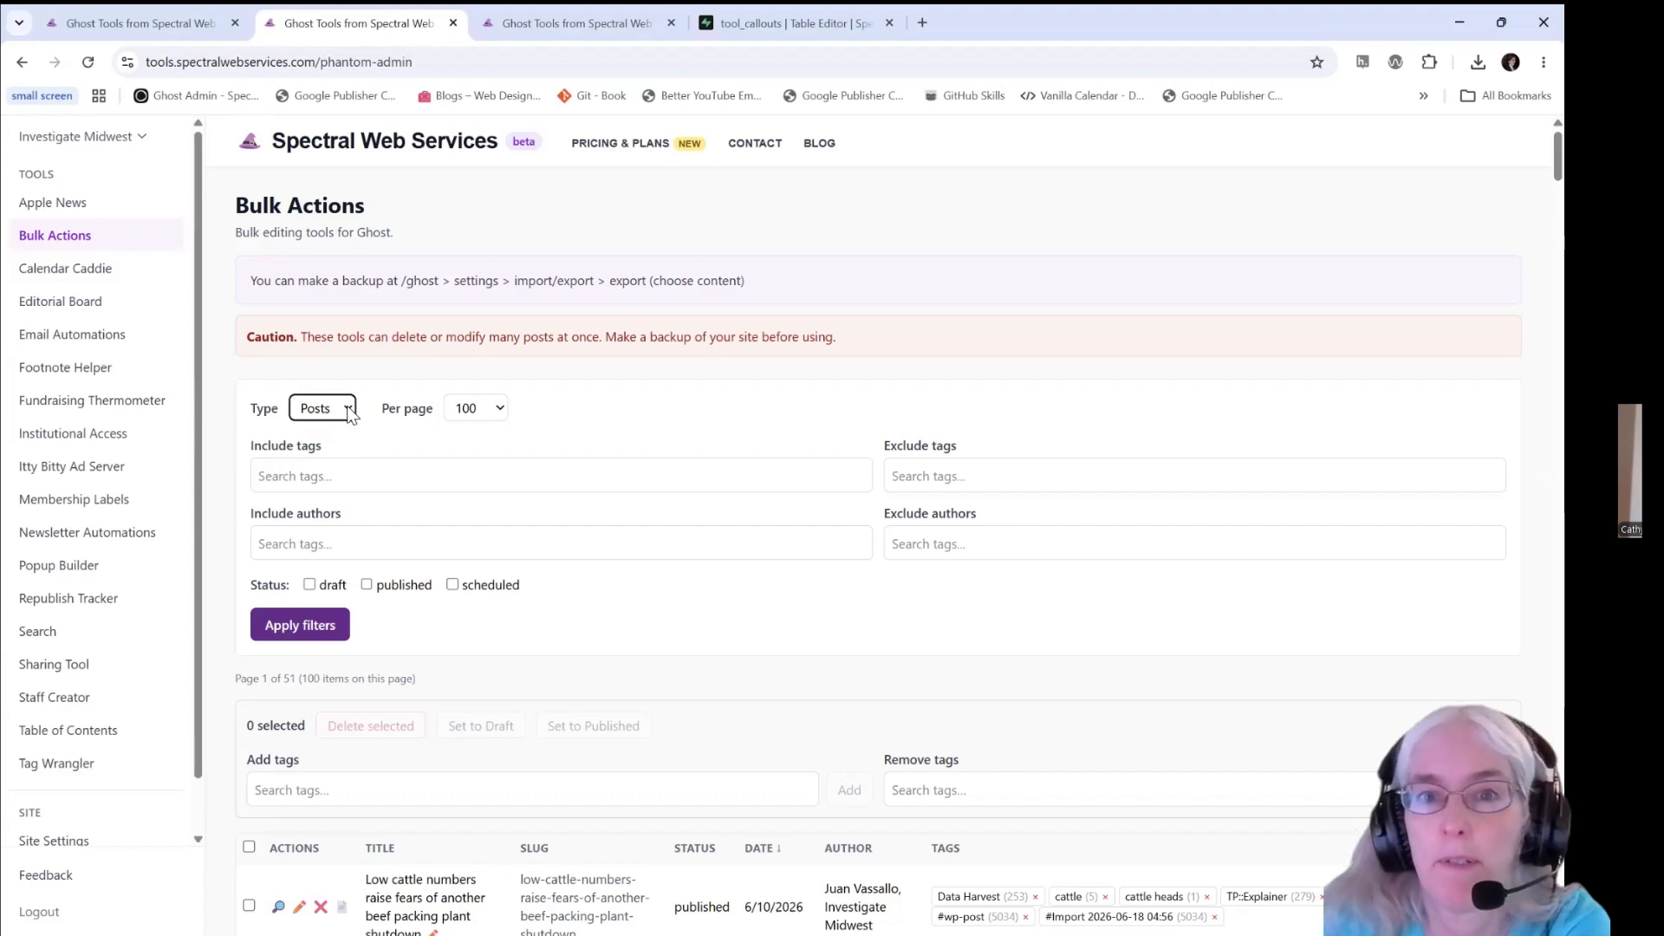
pyautogui.click(503, 410)
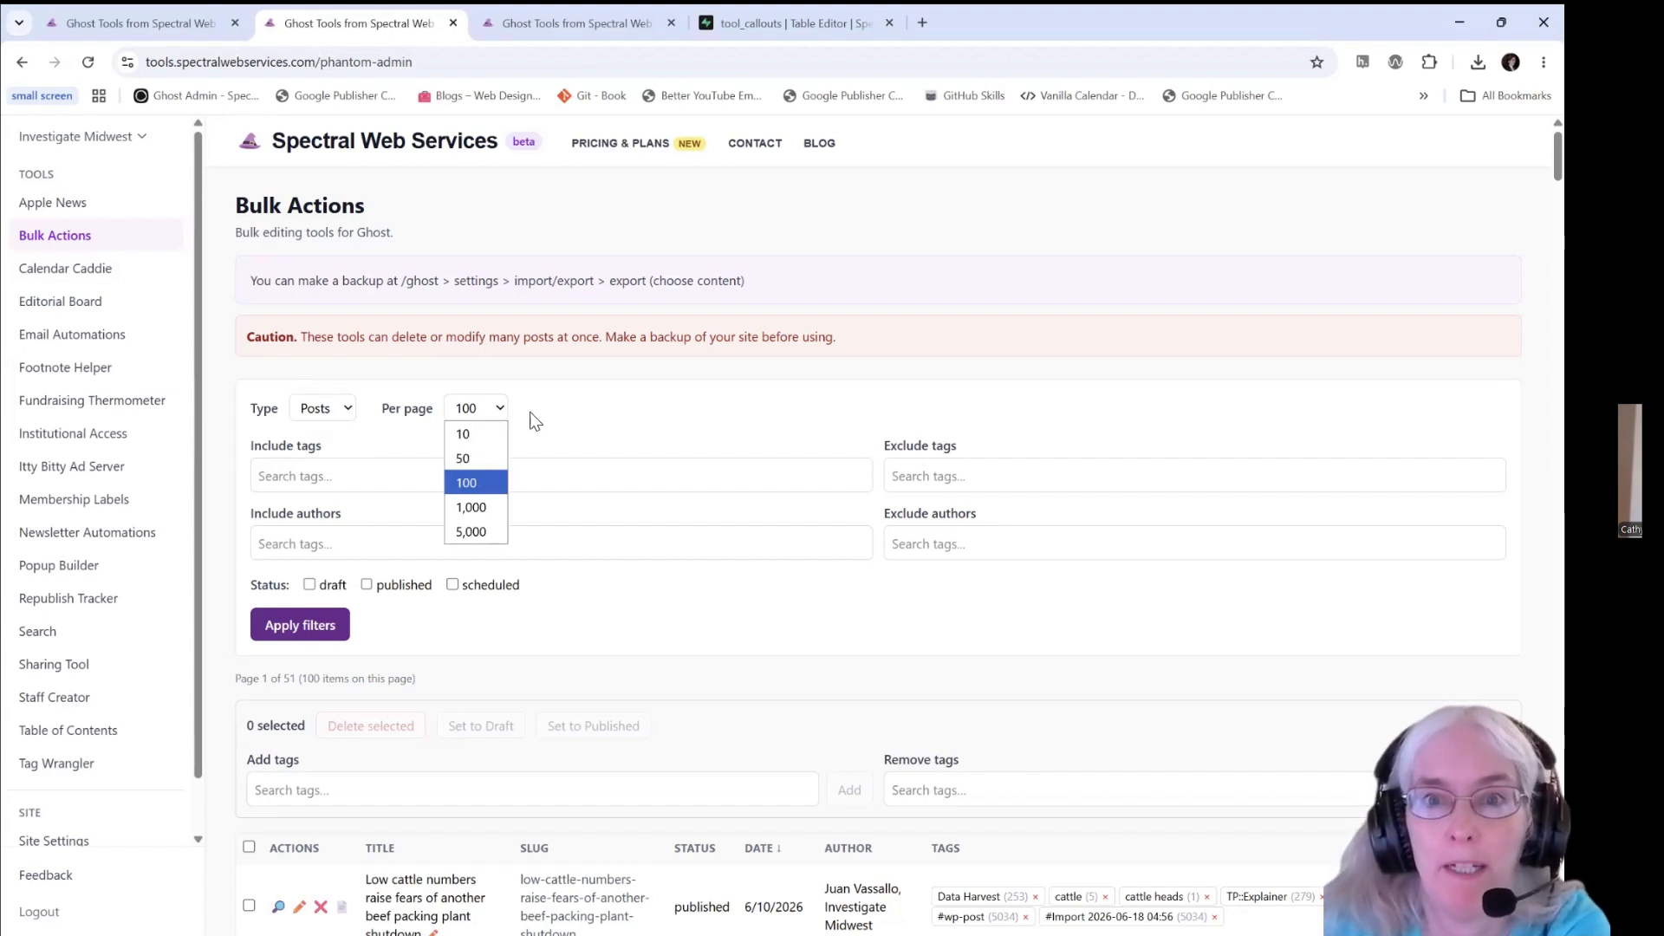
pyautogui.click(534, 421)
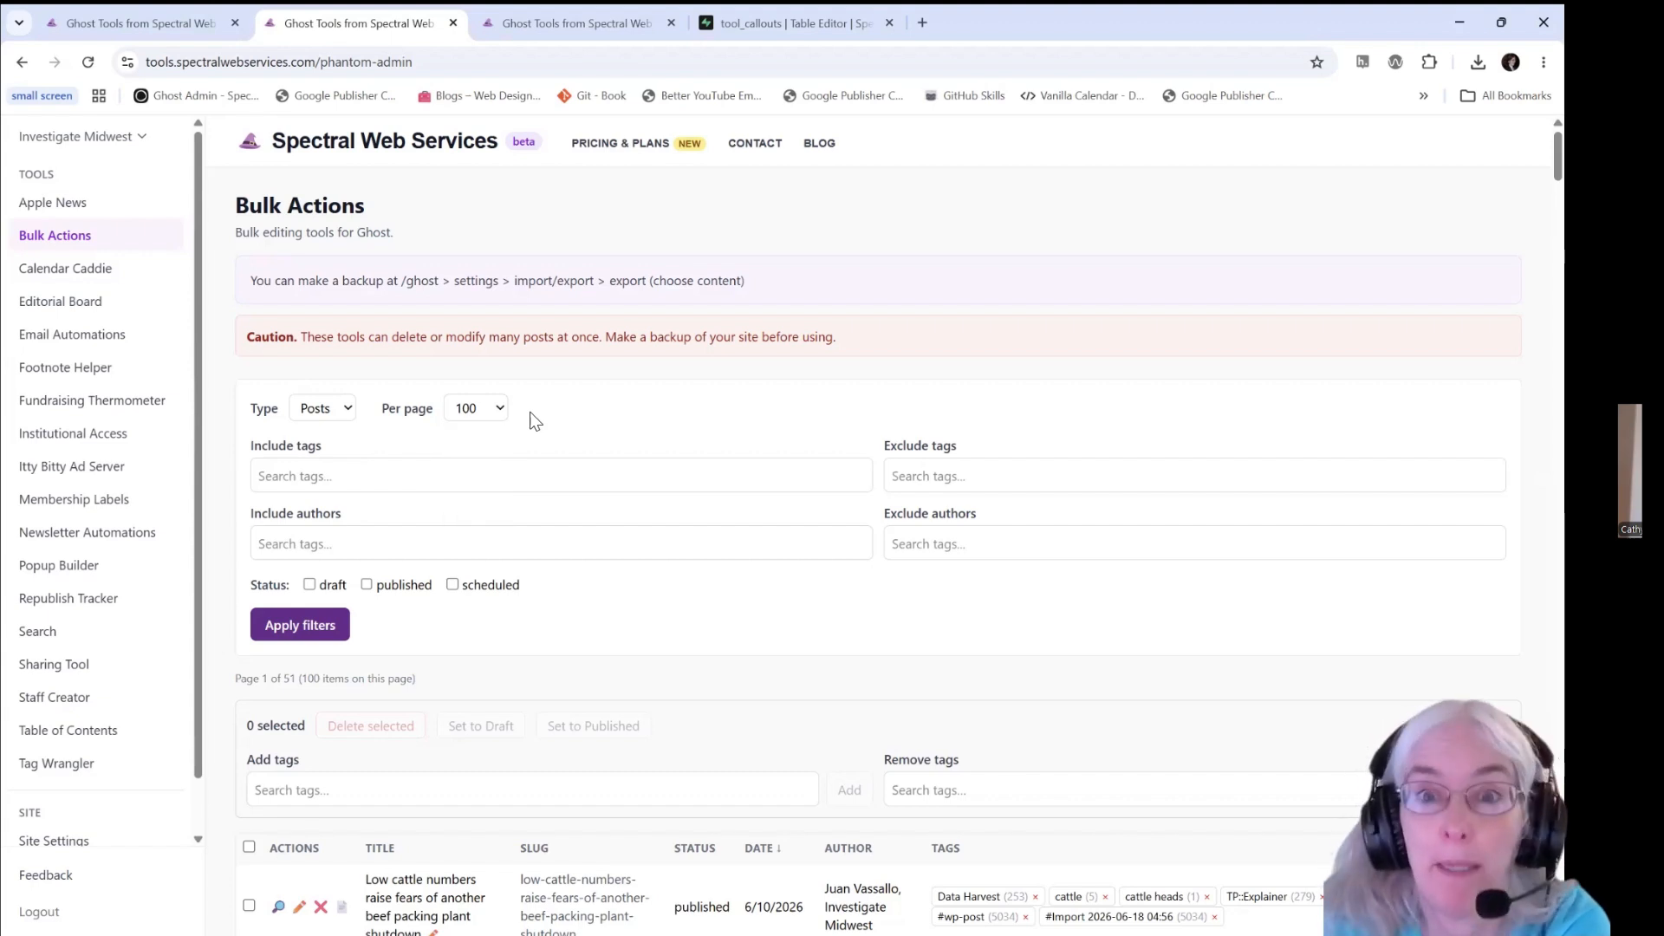
# - Filter the posts to include only the Environment tag and apply the filter
pyautogui.click(397, 477)
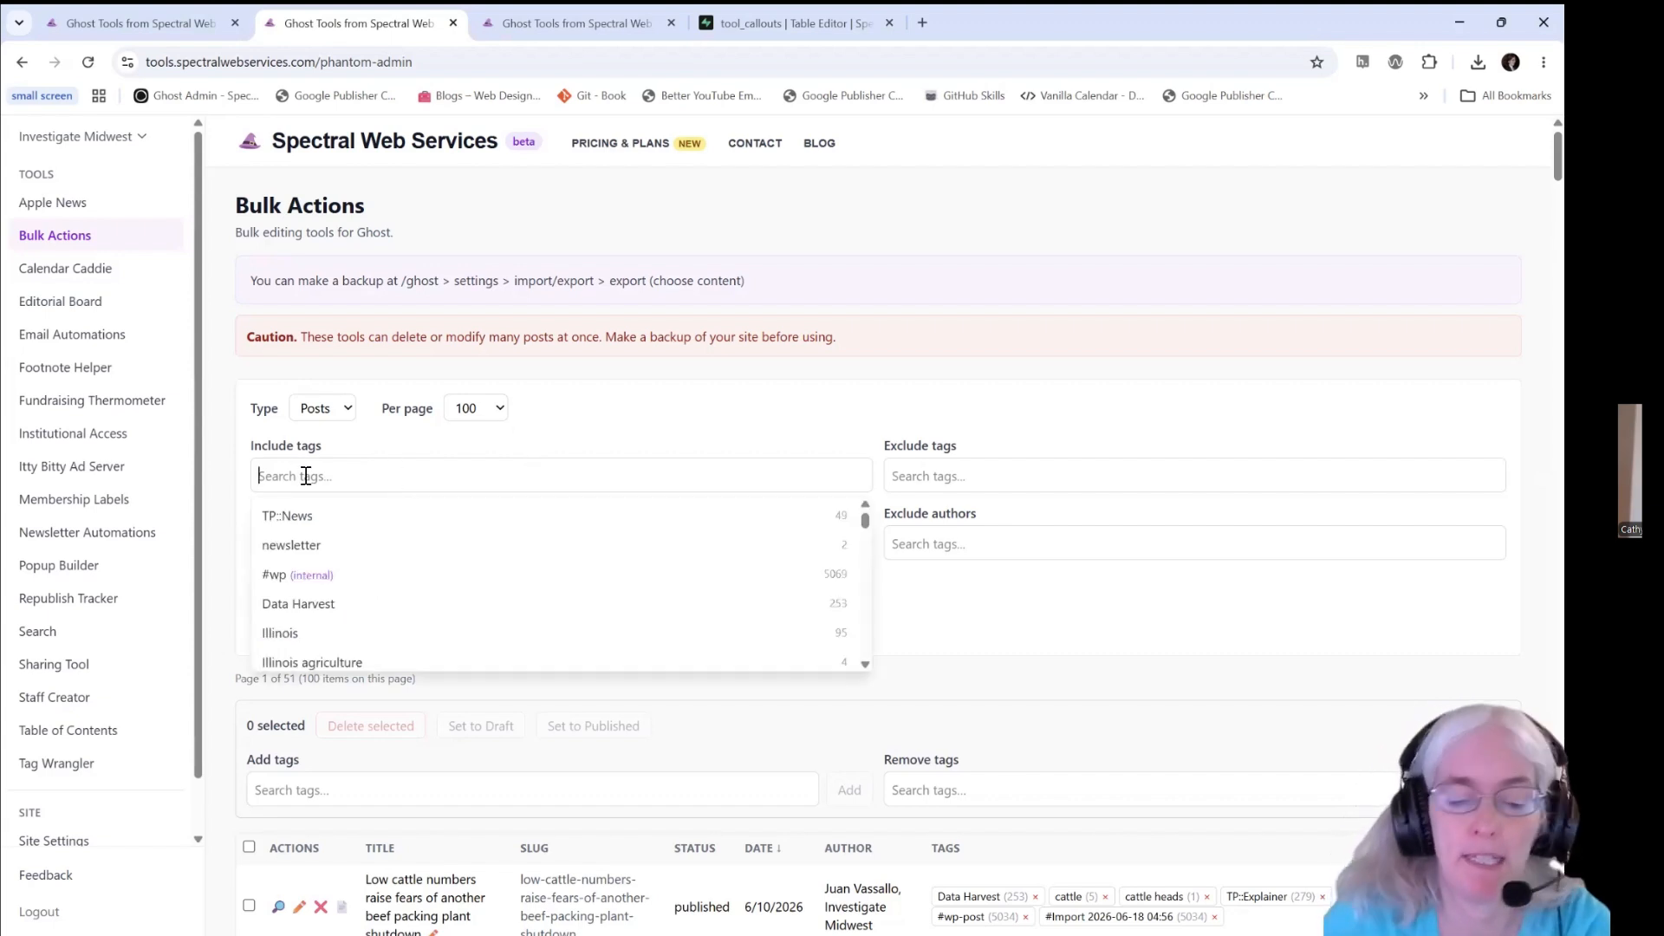
pyautogui.write('environ')
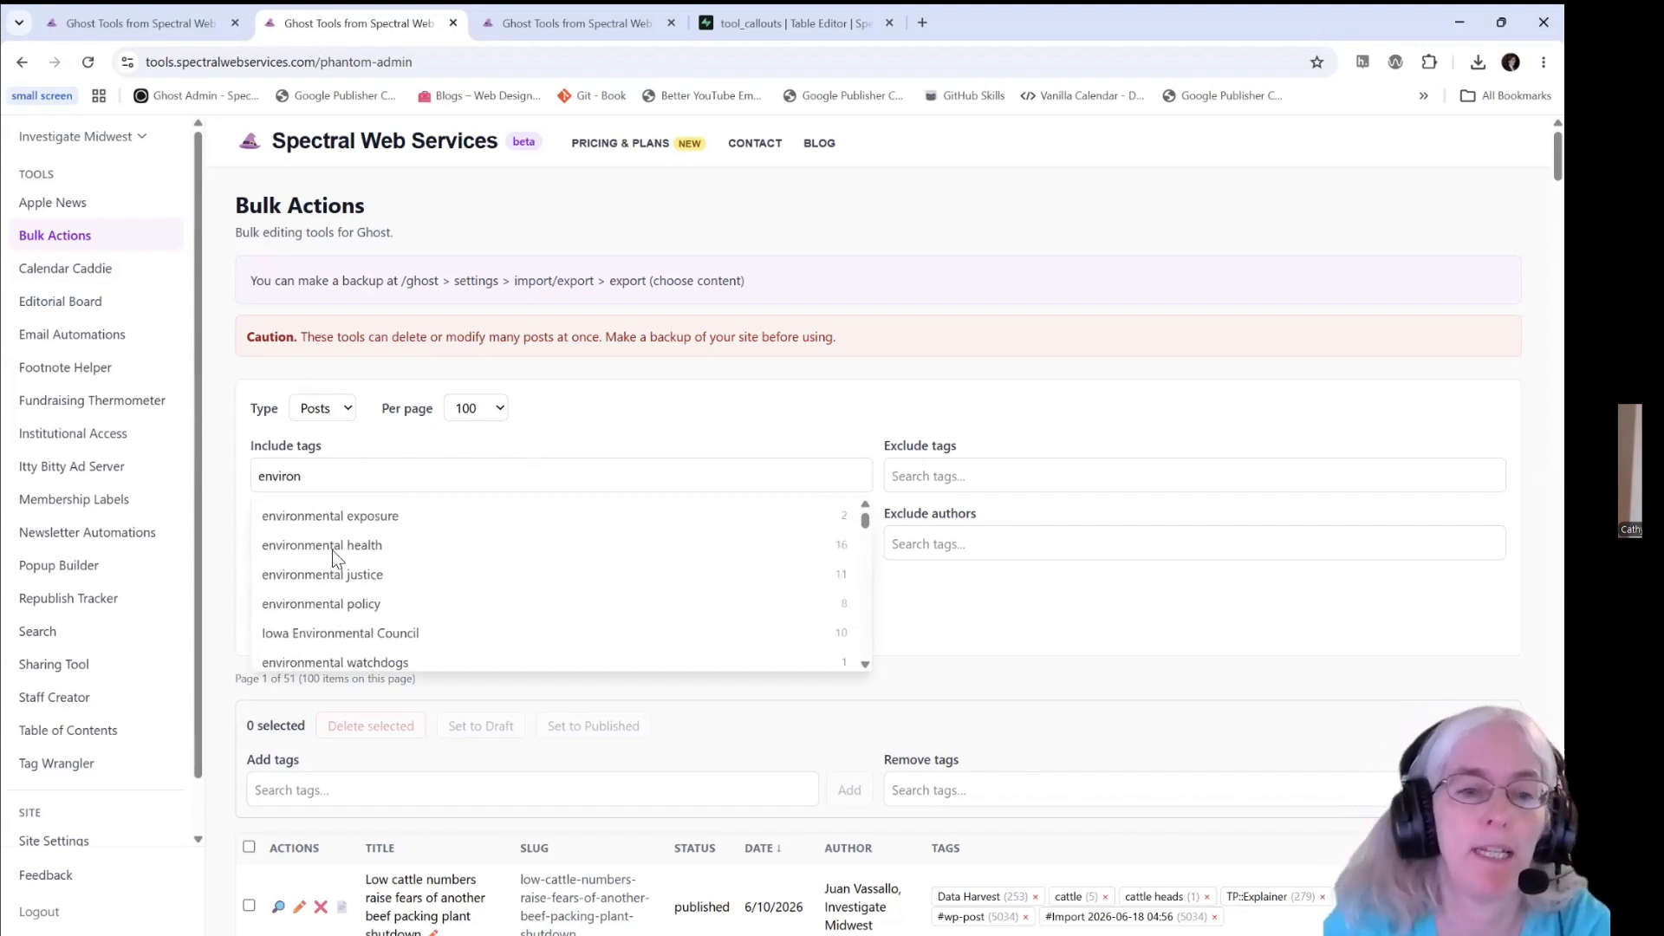
pyautogui.scroll(-3, 373, 617)
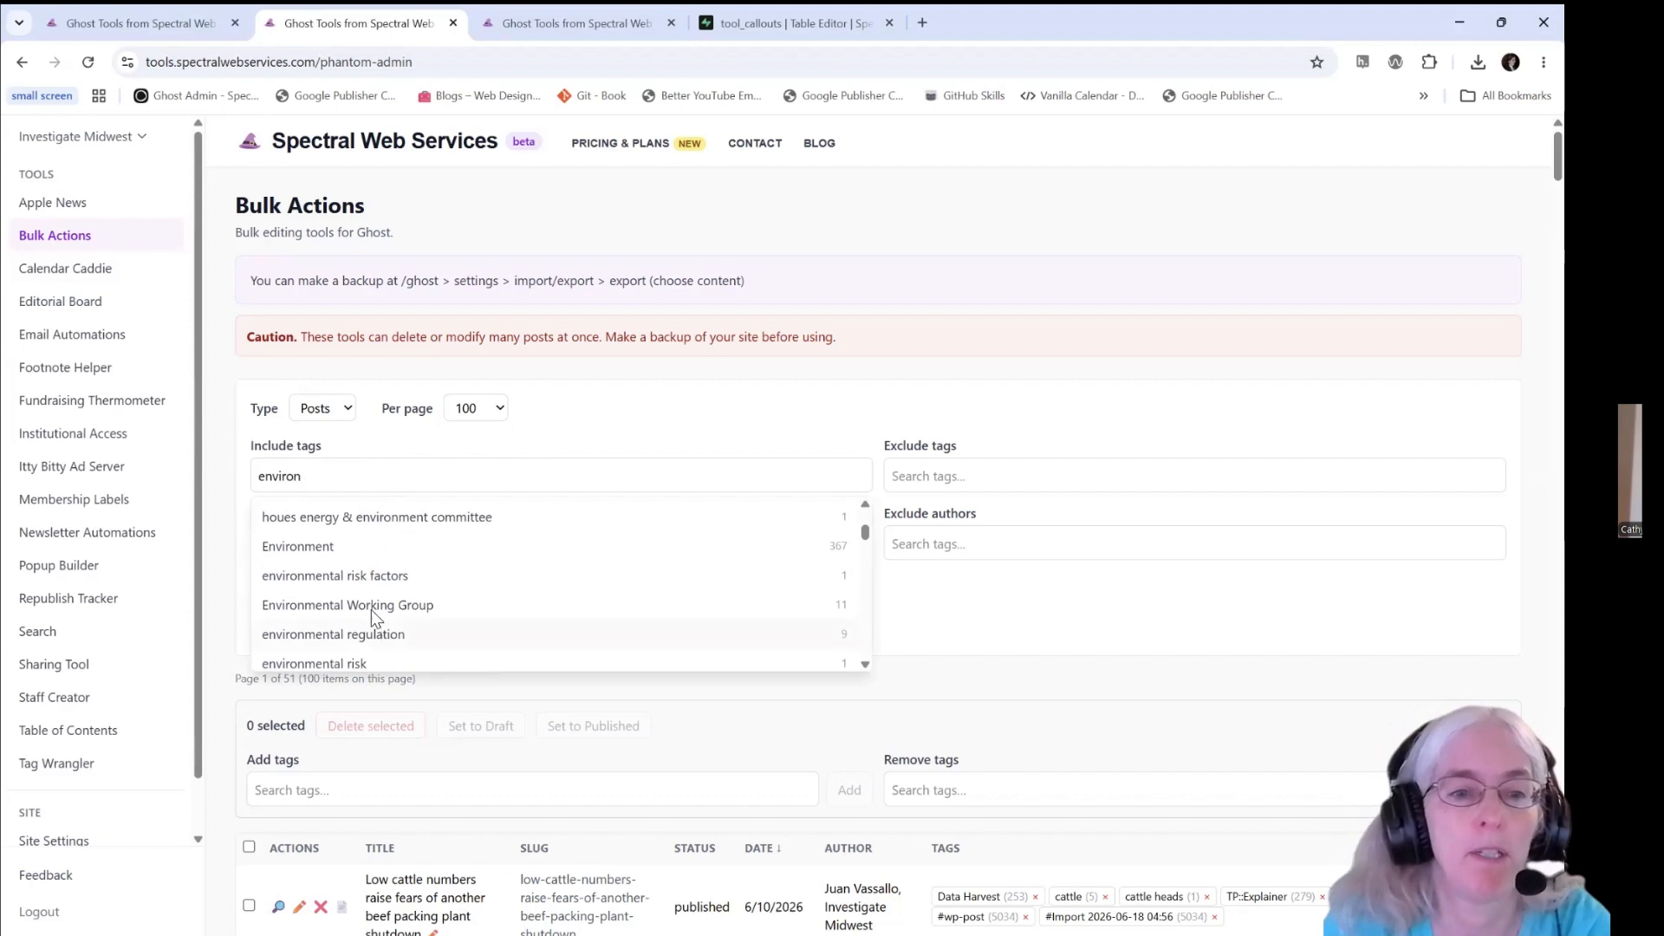
pyautogui.click(356, 548)
pyautogui.click(484, 452)
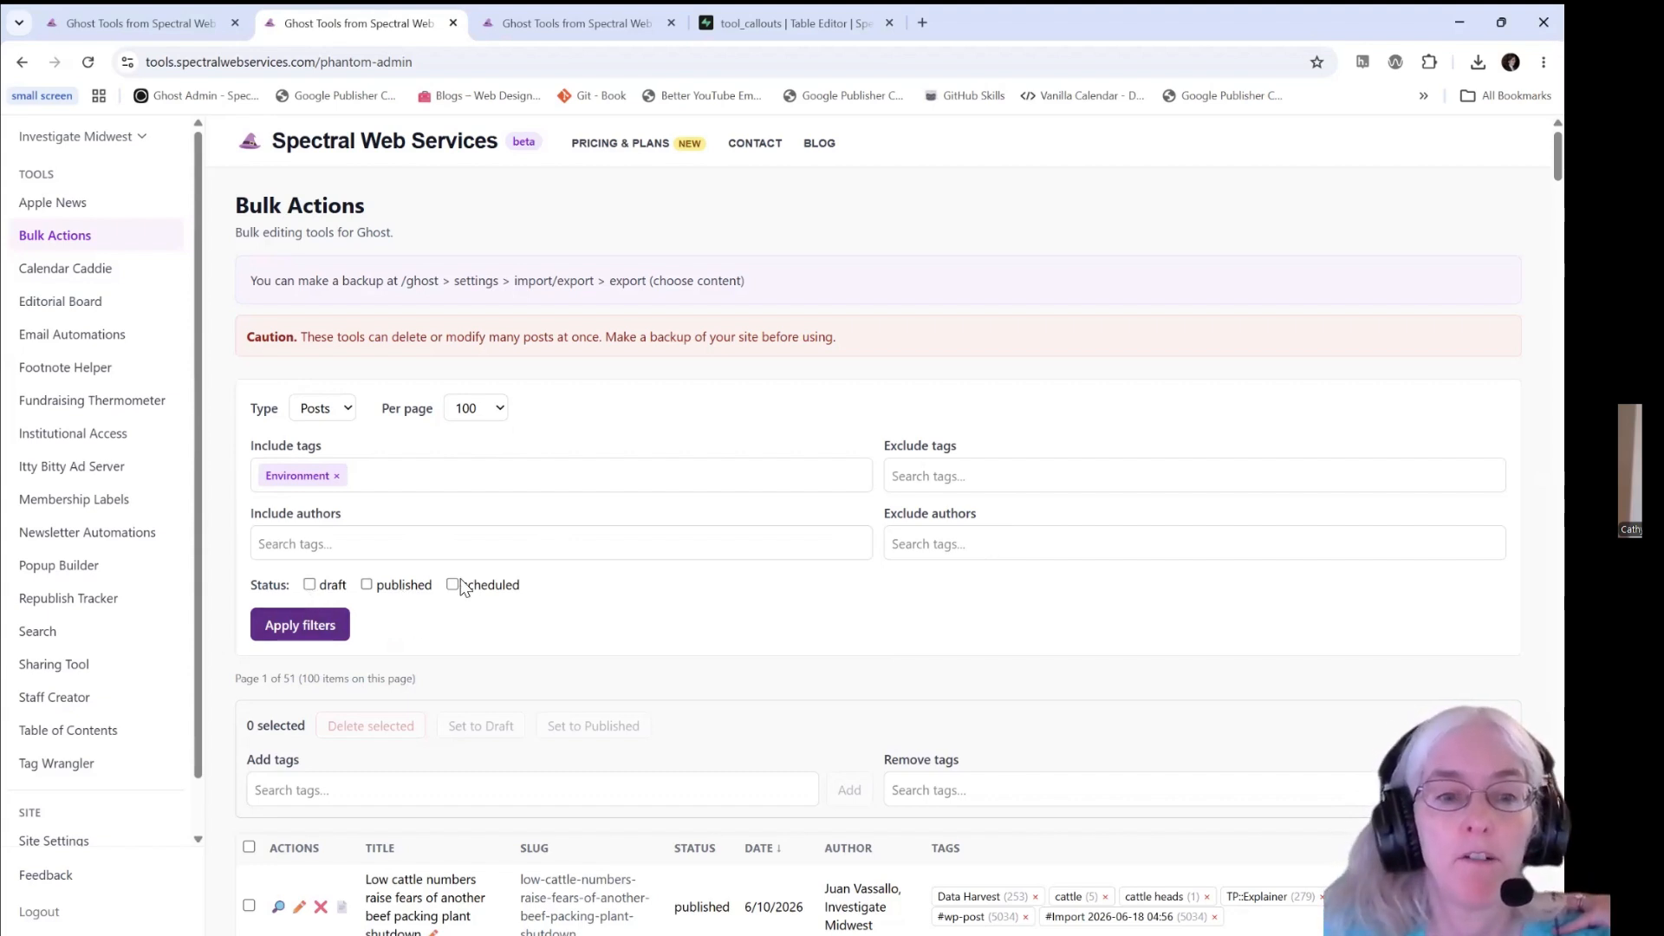
pyautogui.click(306, 618)
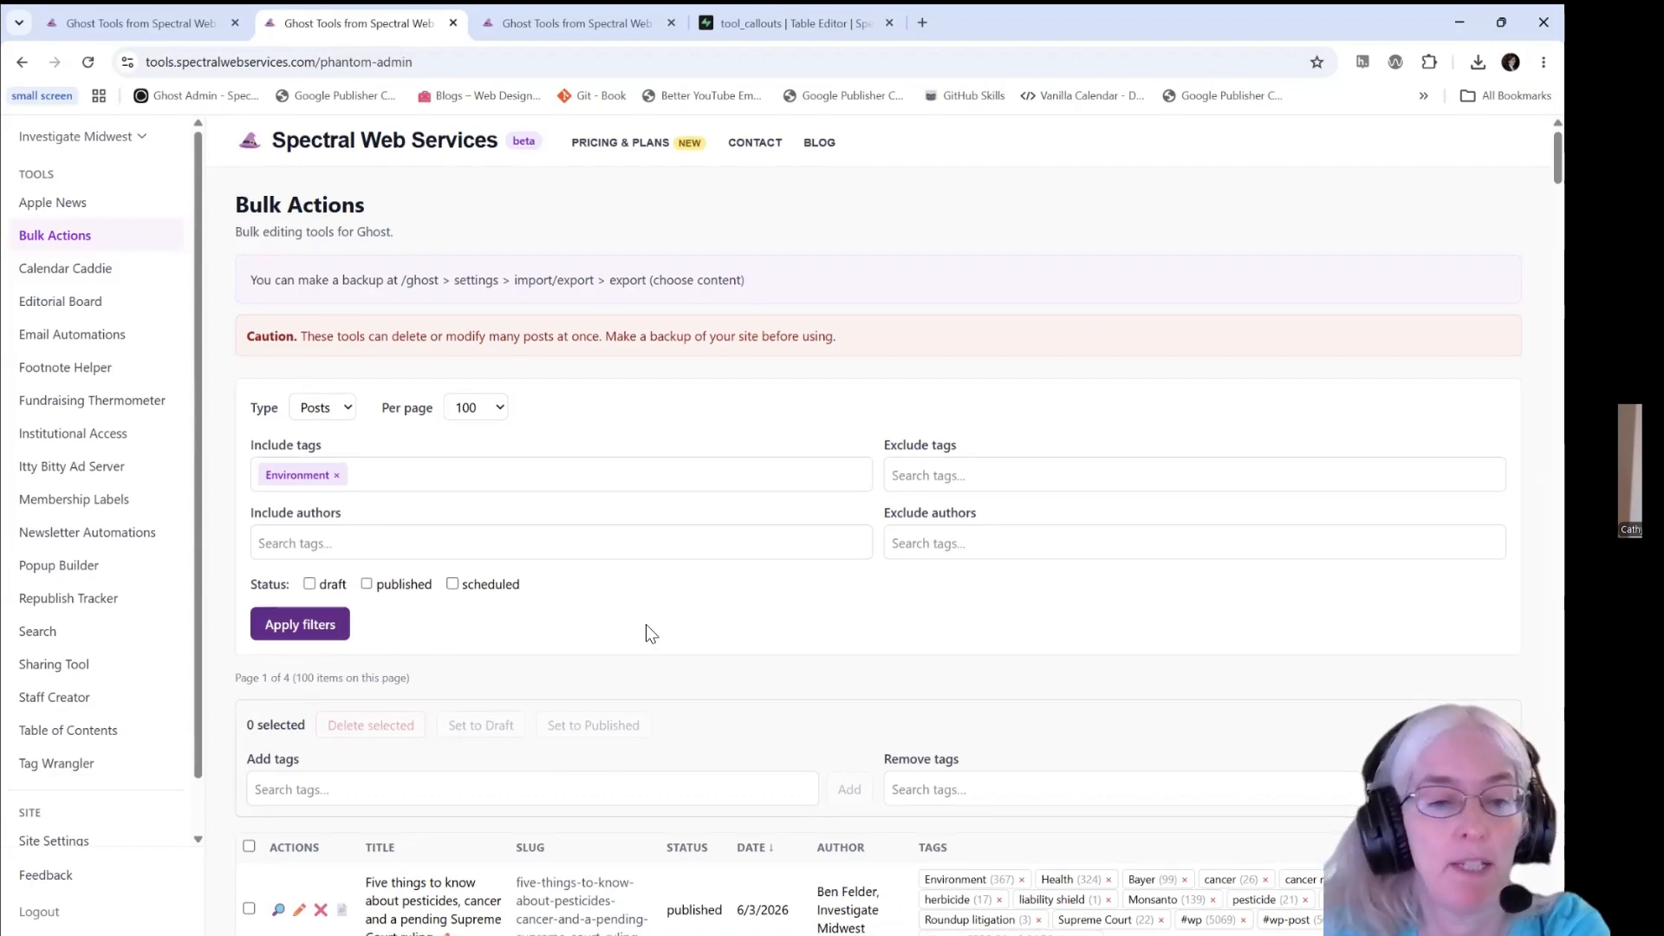
# - Look through the filtered Environment posts, examining their titles, slugs, authors and assigned tags
pyautogui.scroll(-3, 646, 624)
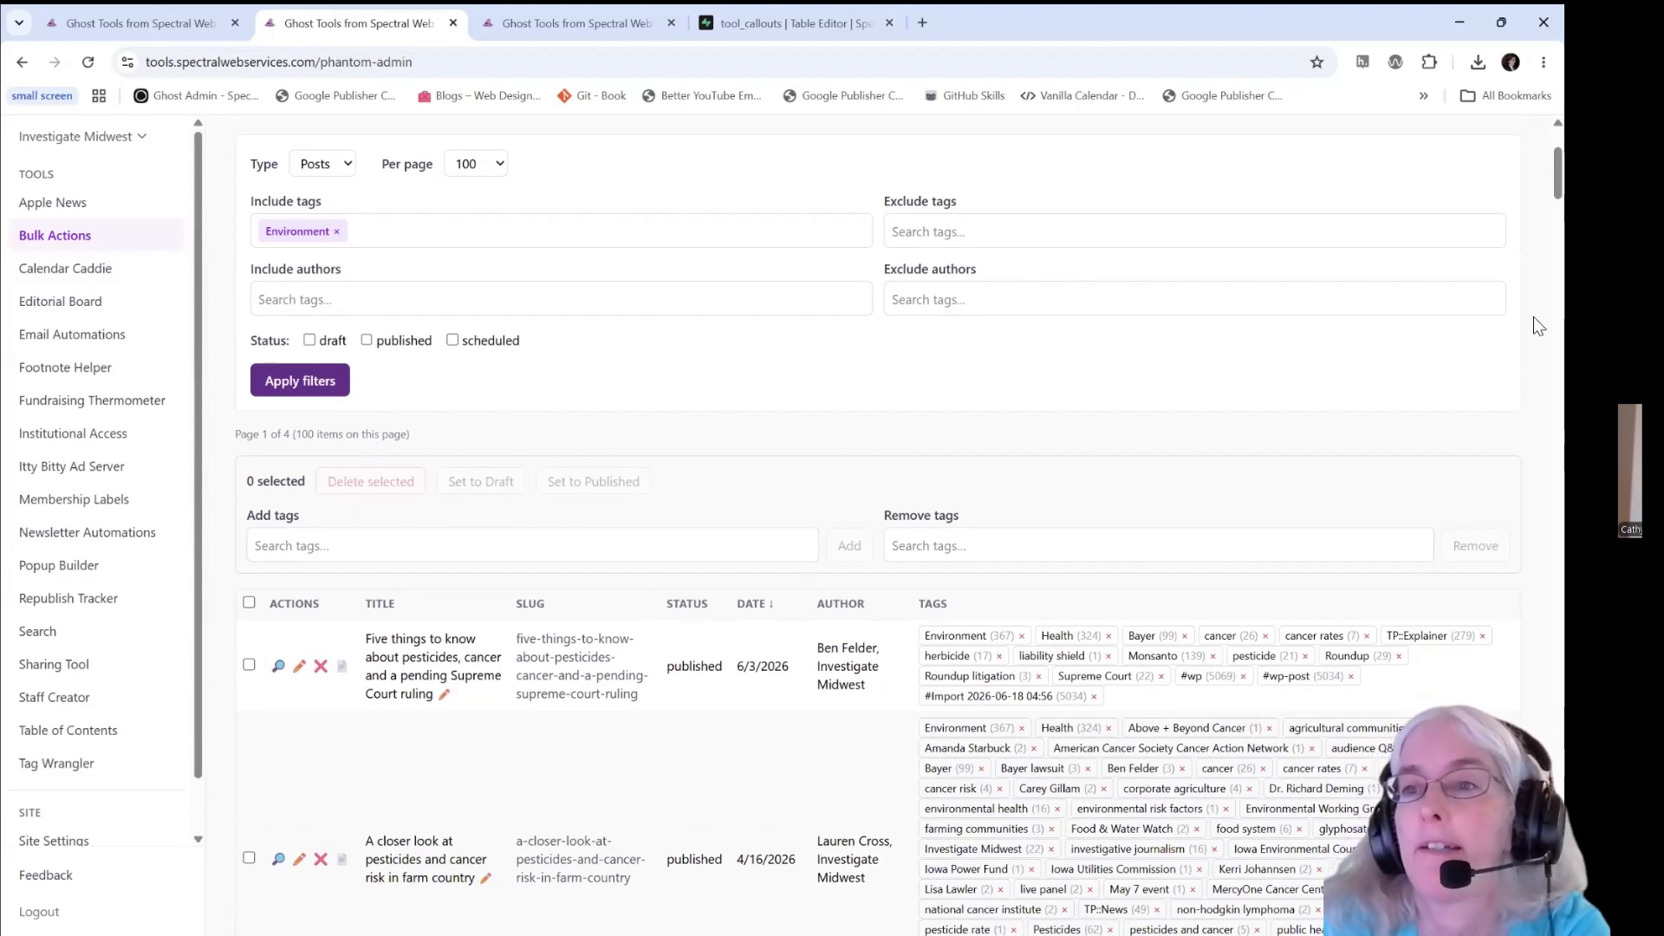
pyautogui.scroll(-4, 1532, 179)
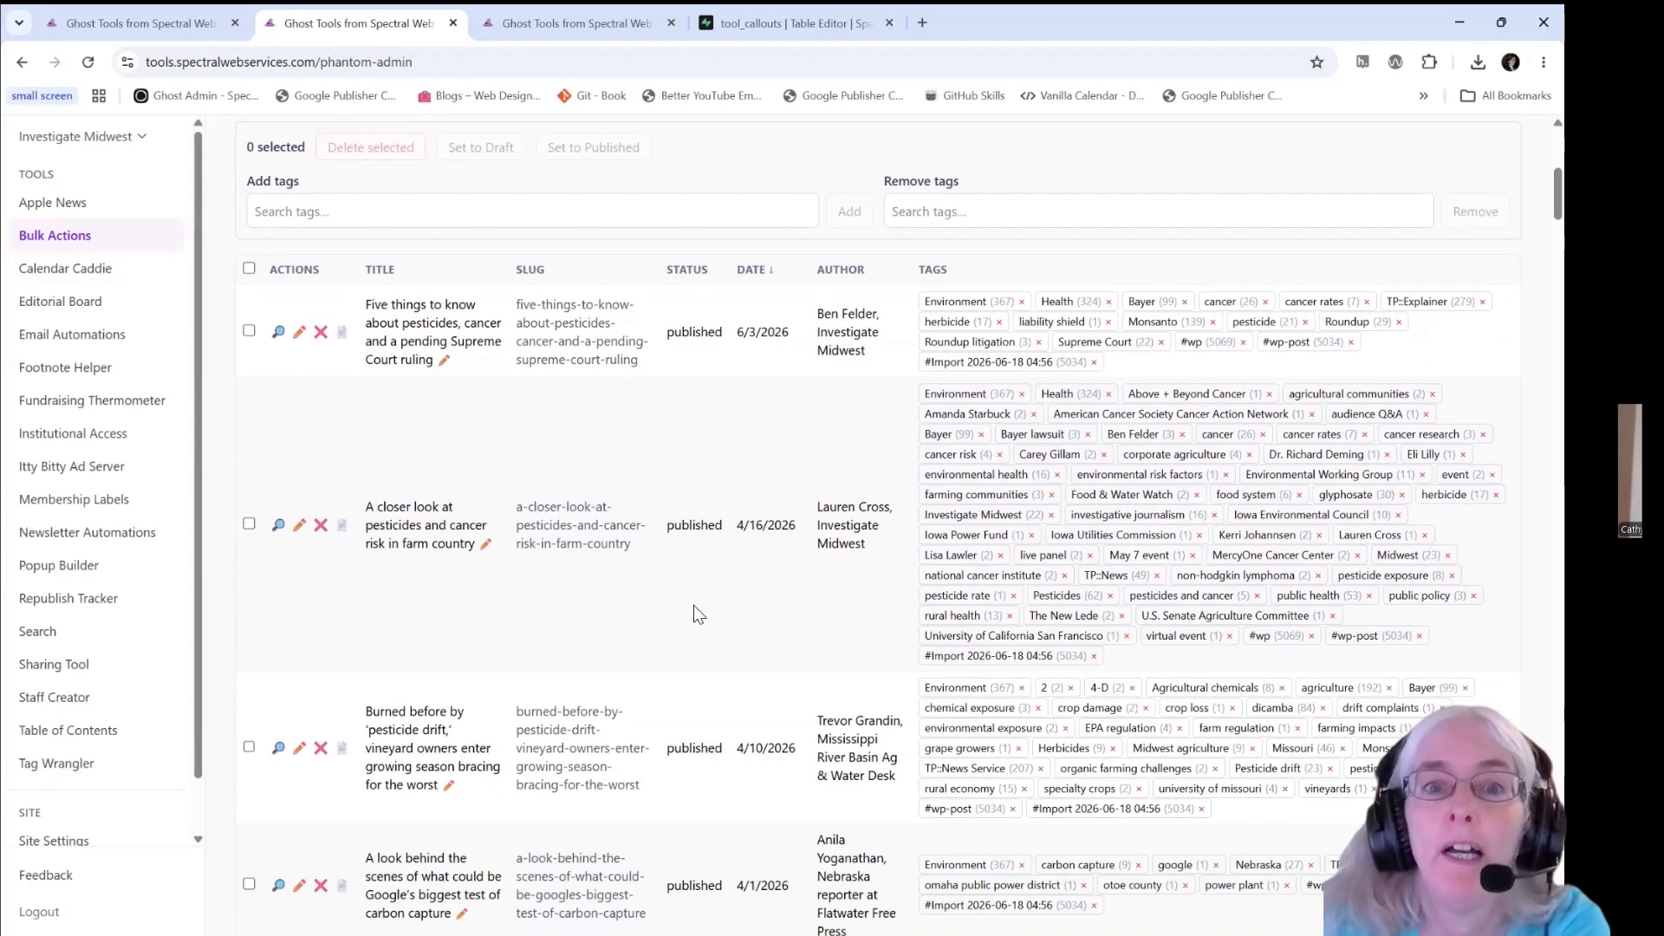
pyautogui.scroll(7, 693, 607)
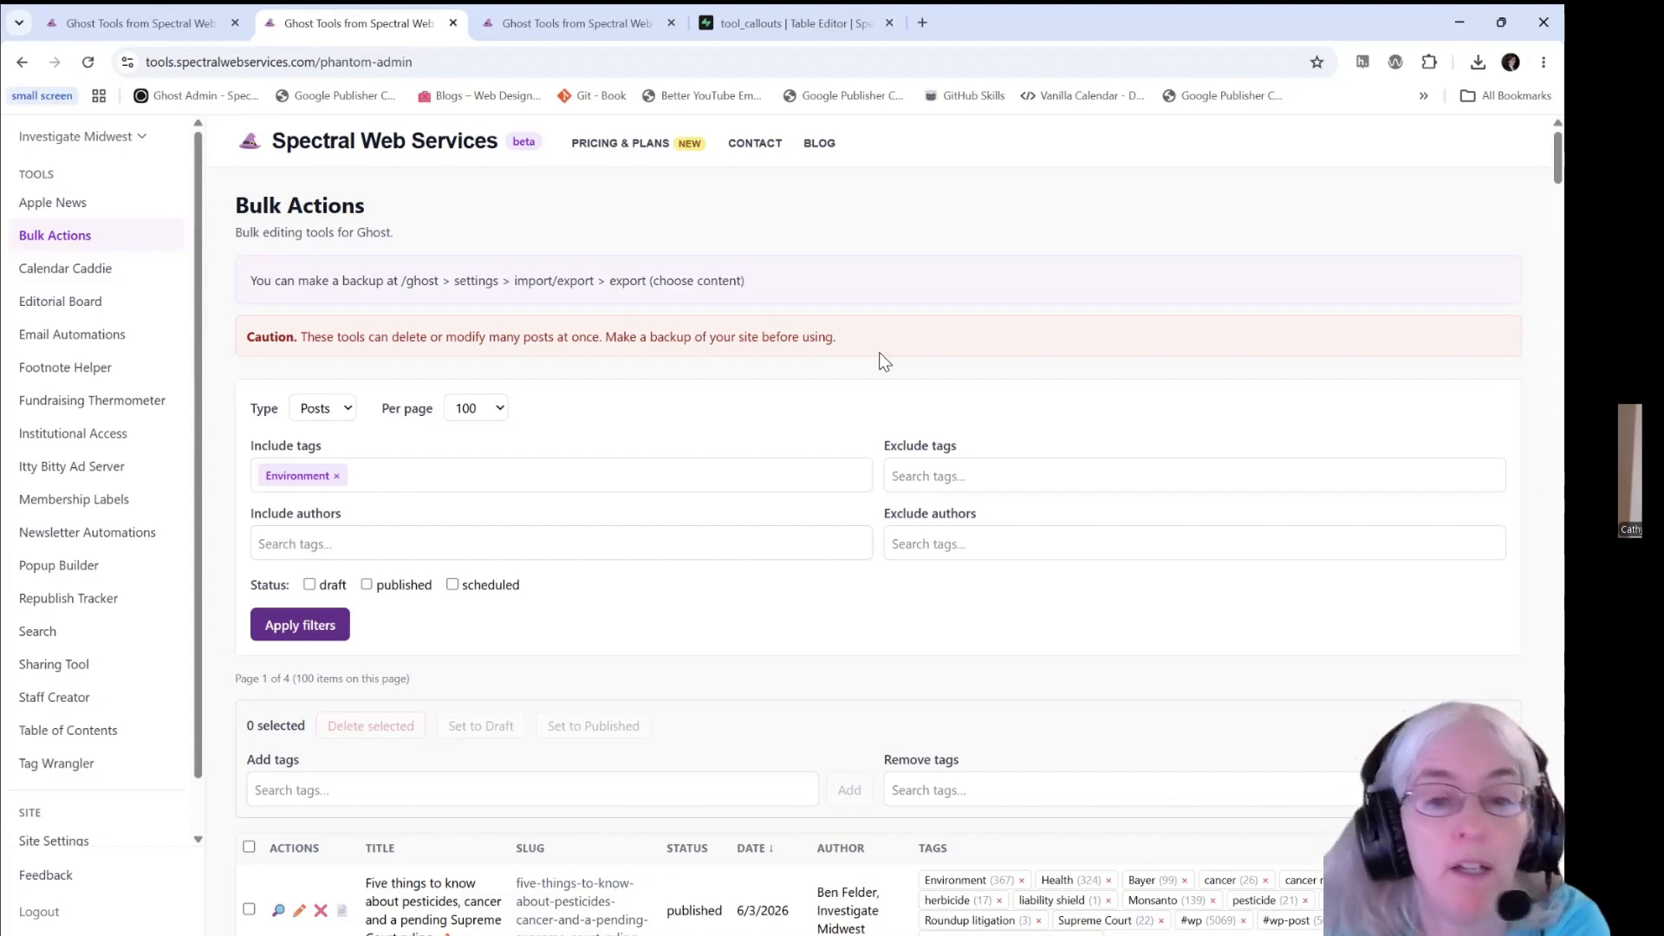
pyautogui.scroll(-5, 839, 397)
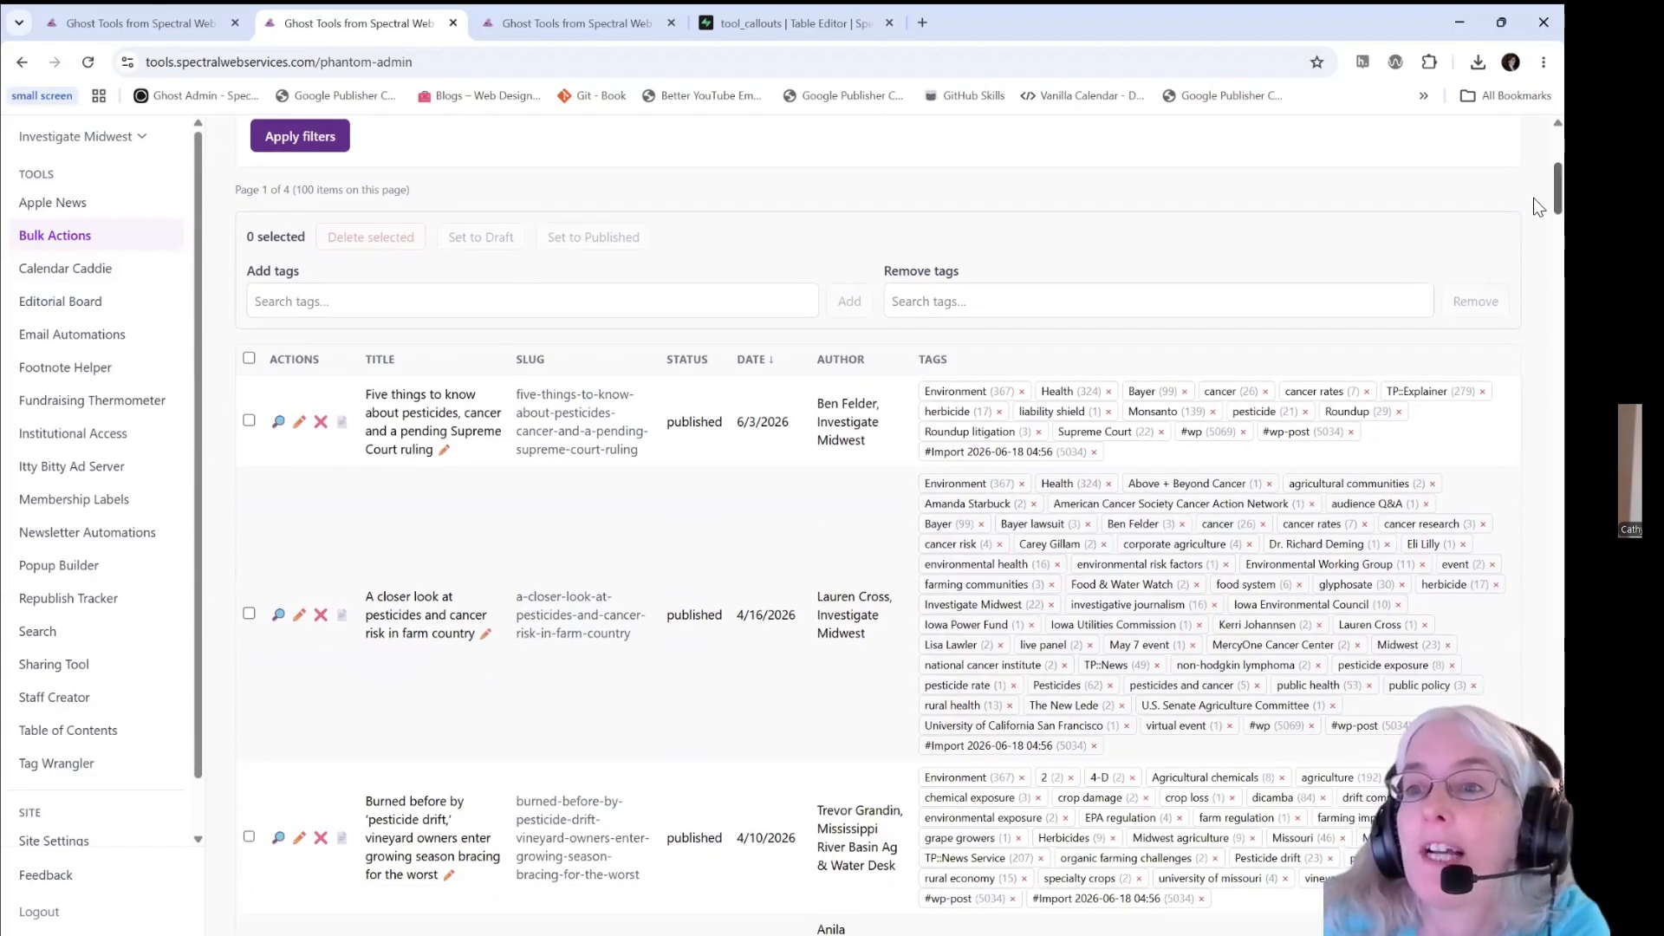
pyautogui.scroll(-2, 1533, 196)
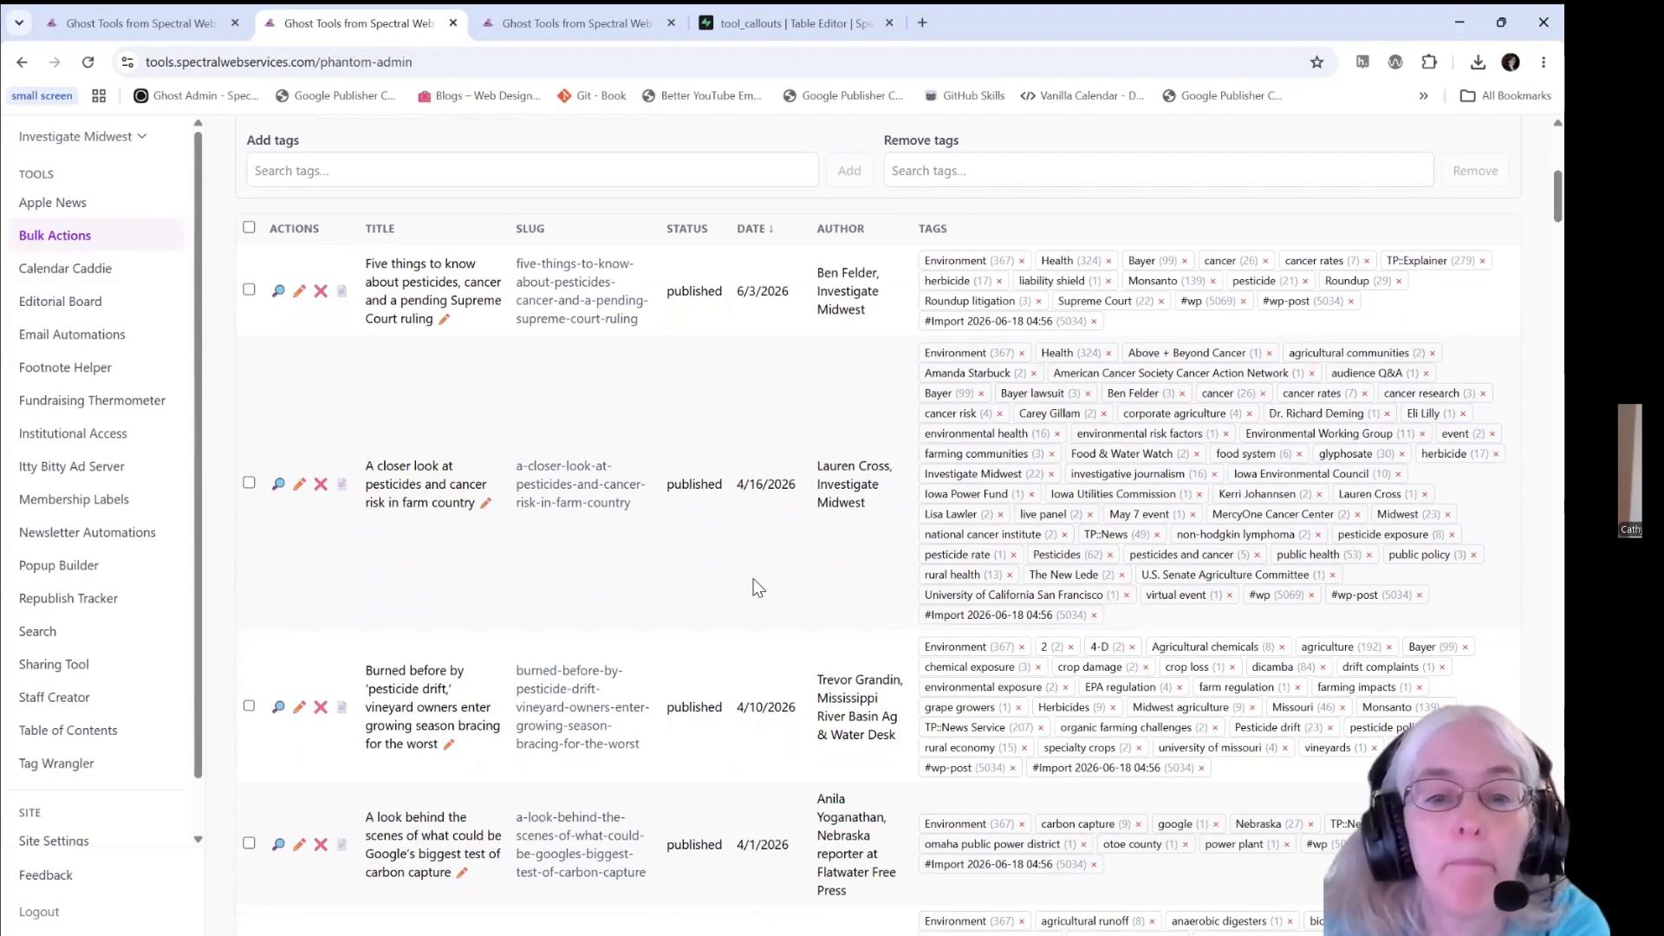
pyautogui.scroll(-8, 757, 587)
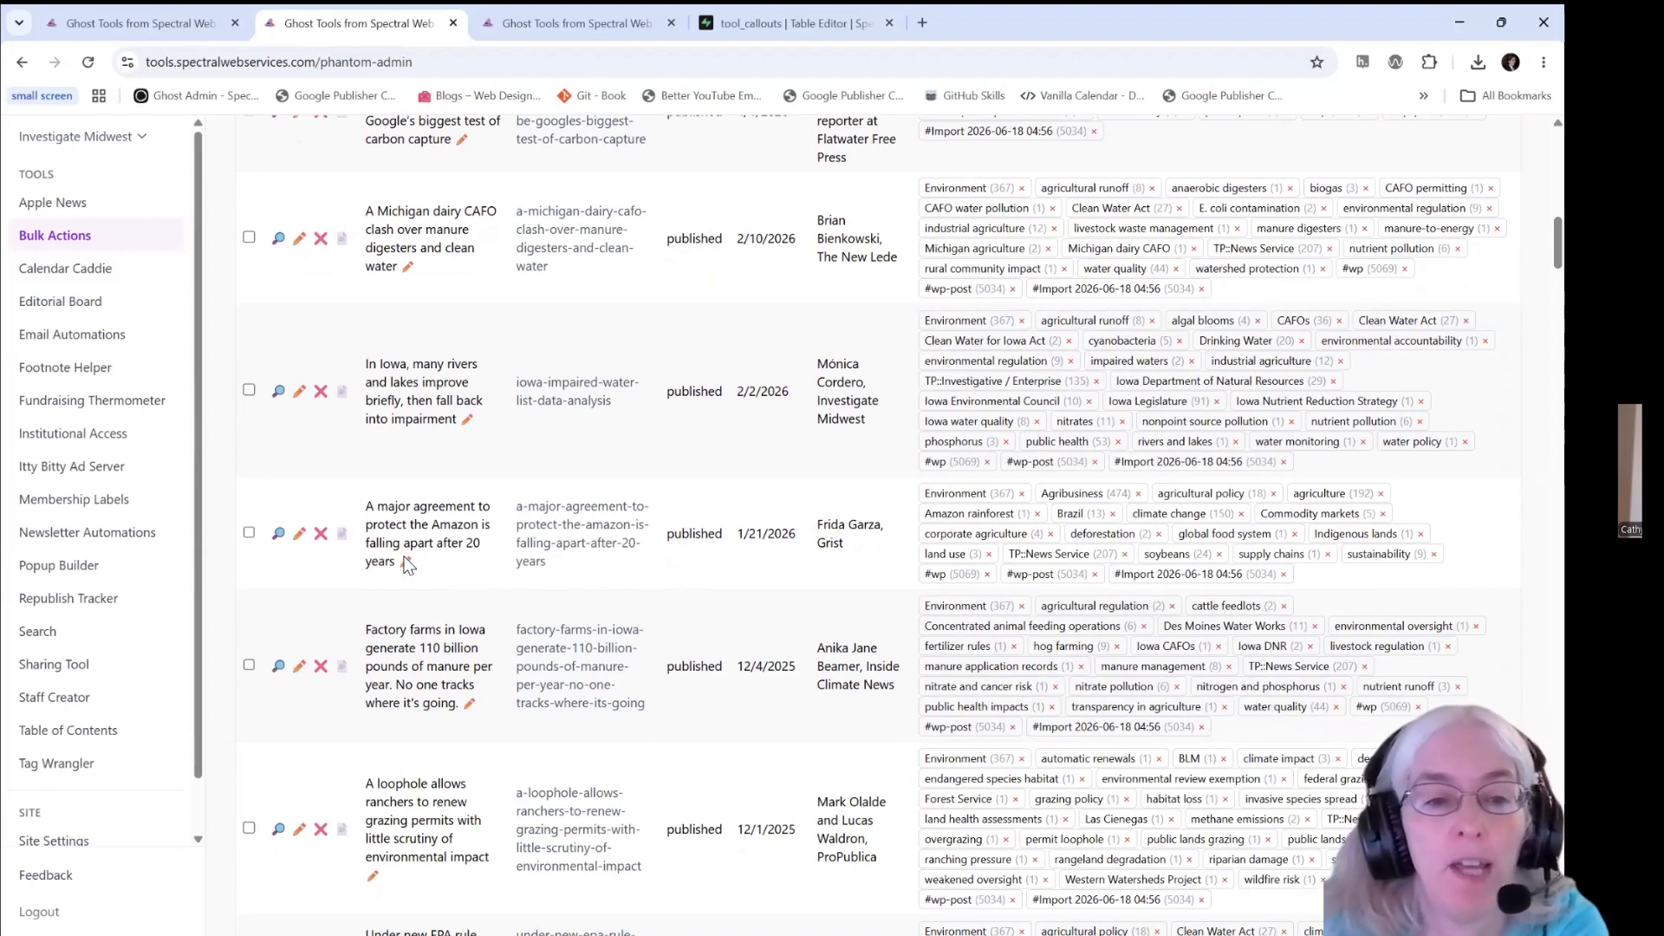
pyautogui.scroll(15, 407, 565)
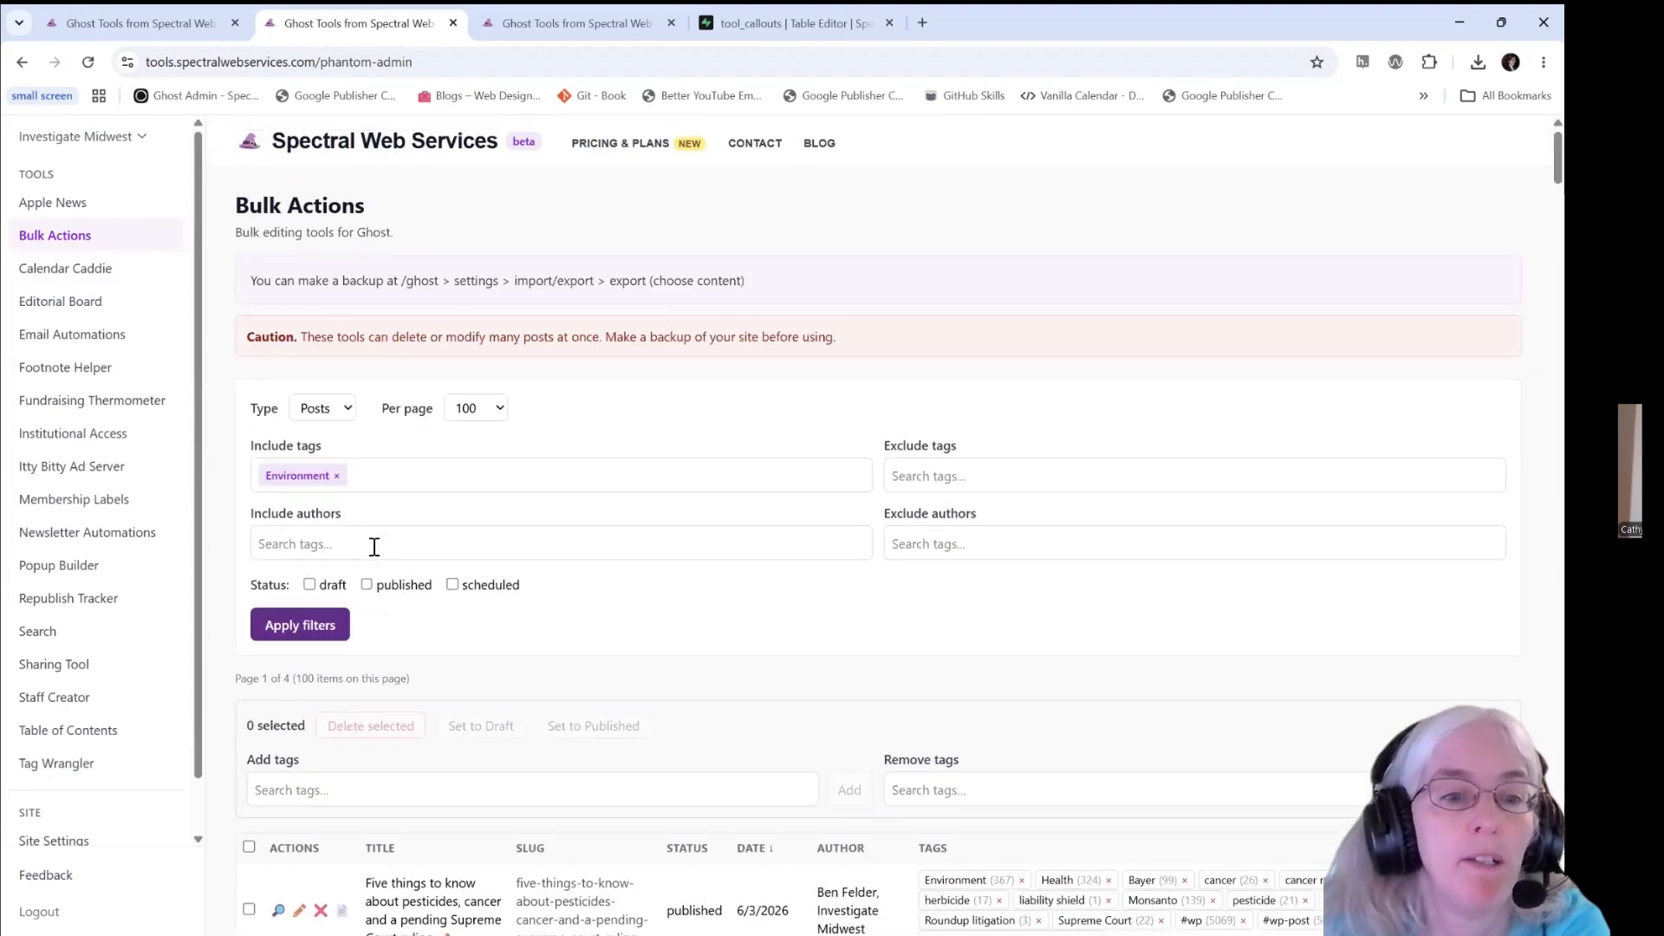
# - Select all of the filtered posts on the current page of the bulk actions list
pyautogui.scroll(-5, 372, 546)
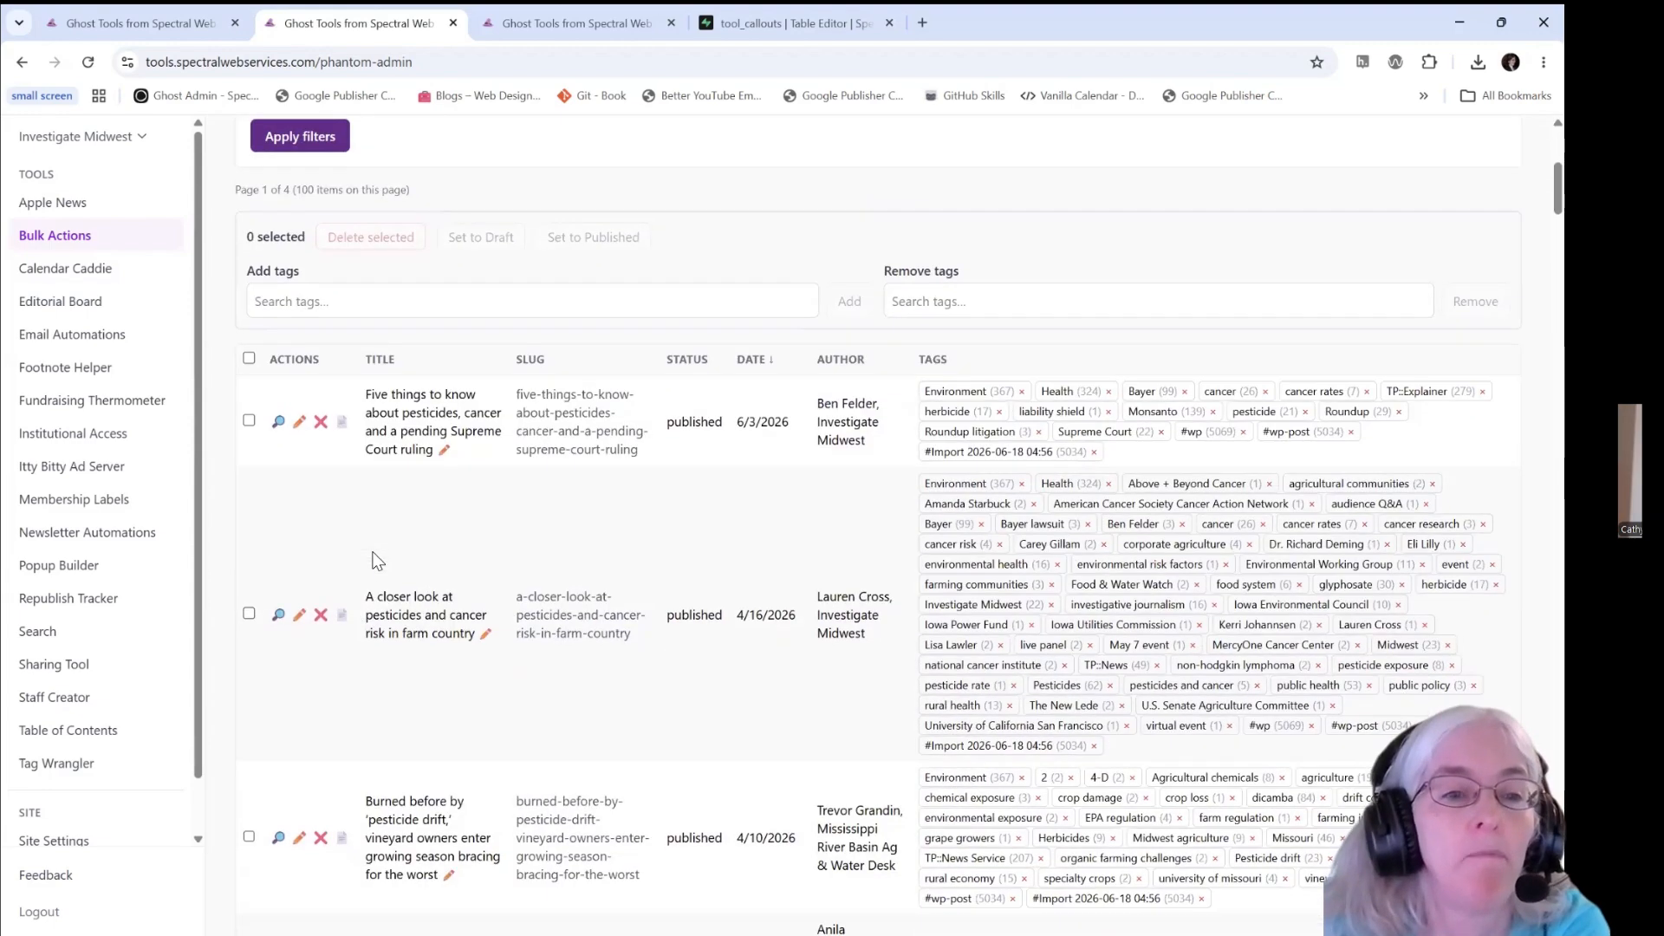
pyautogui.click(251, 361)
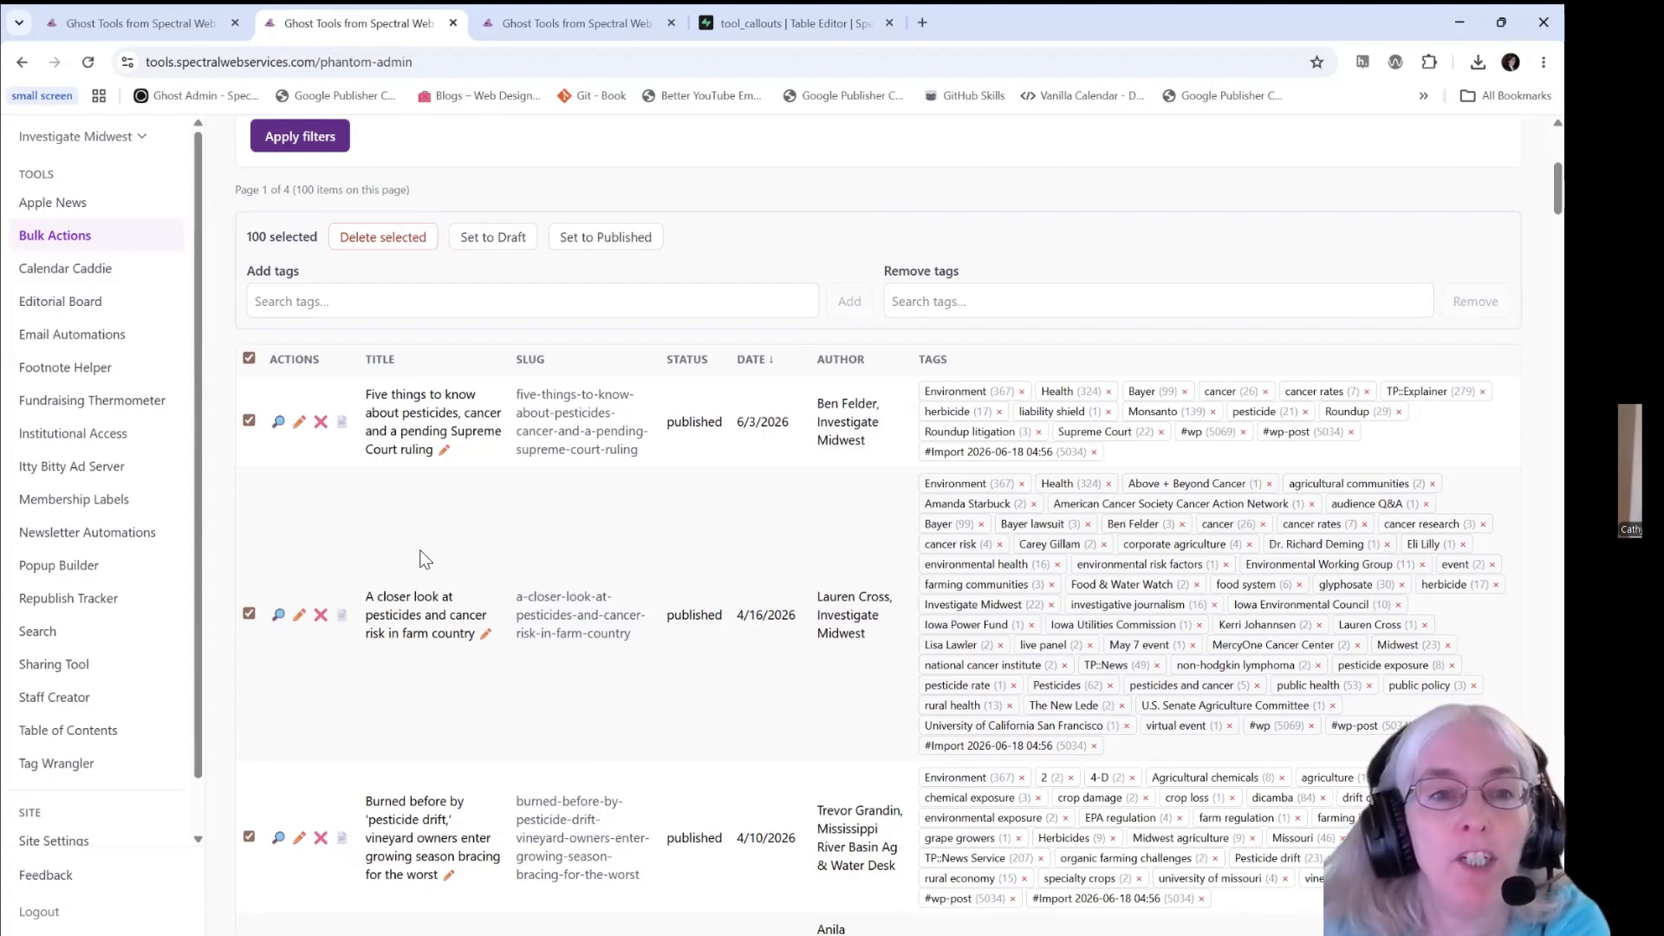
pyautogui.scroll(5, 420, 550)
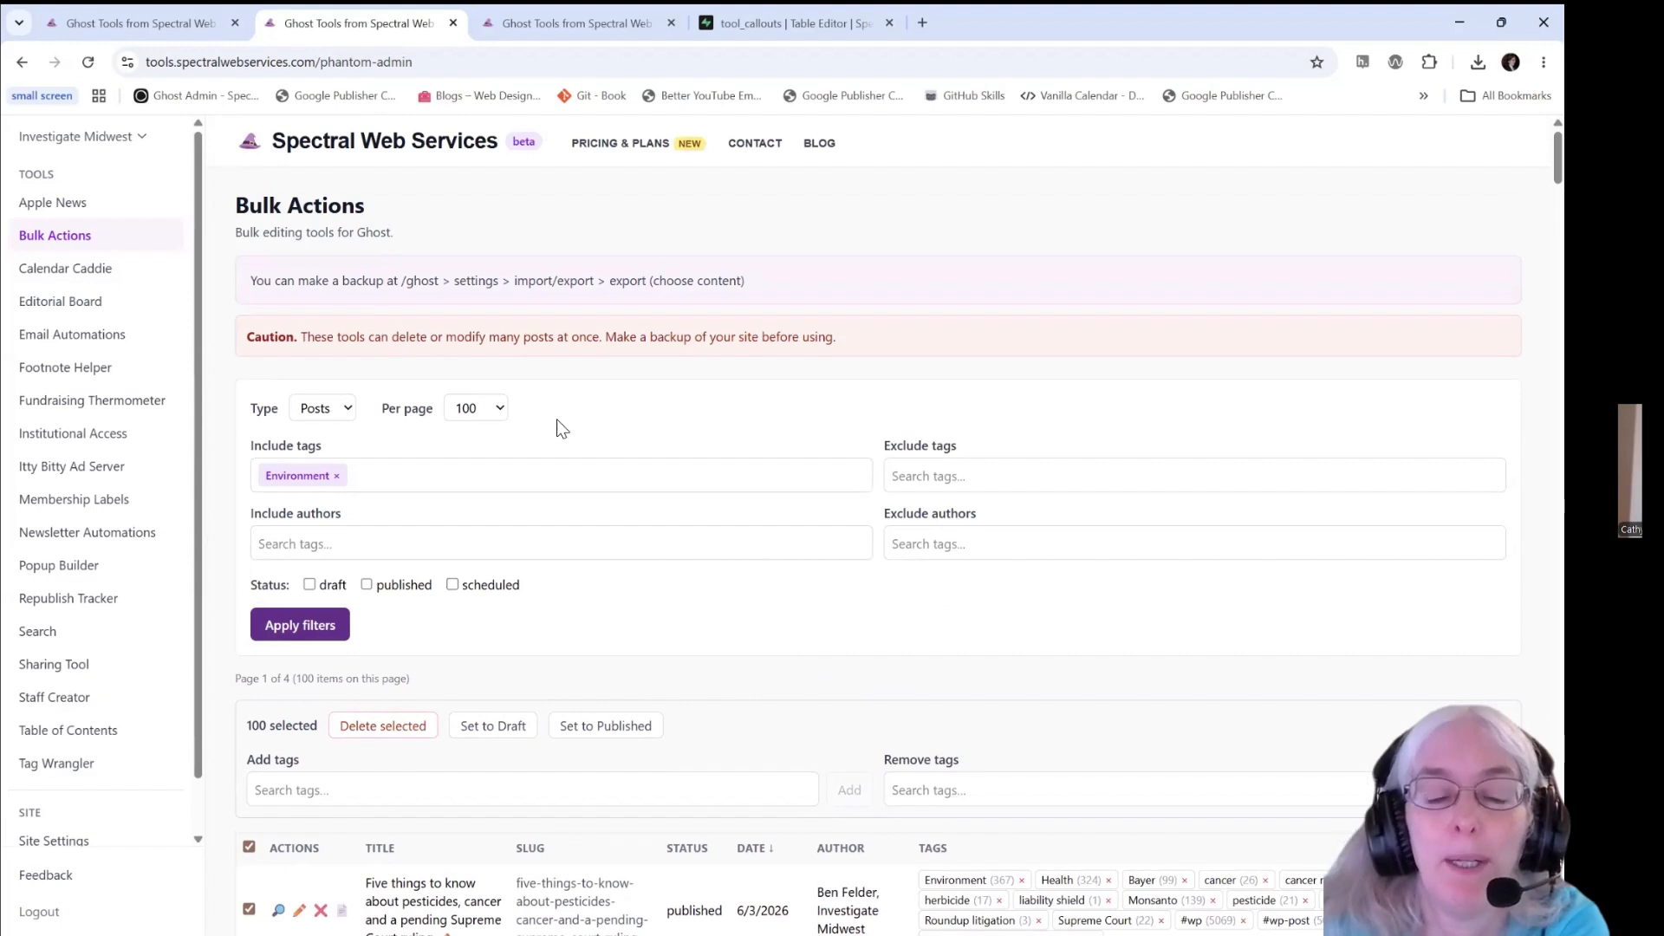
pyautogui.scroll(-3, 607, 468)
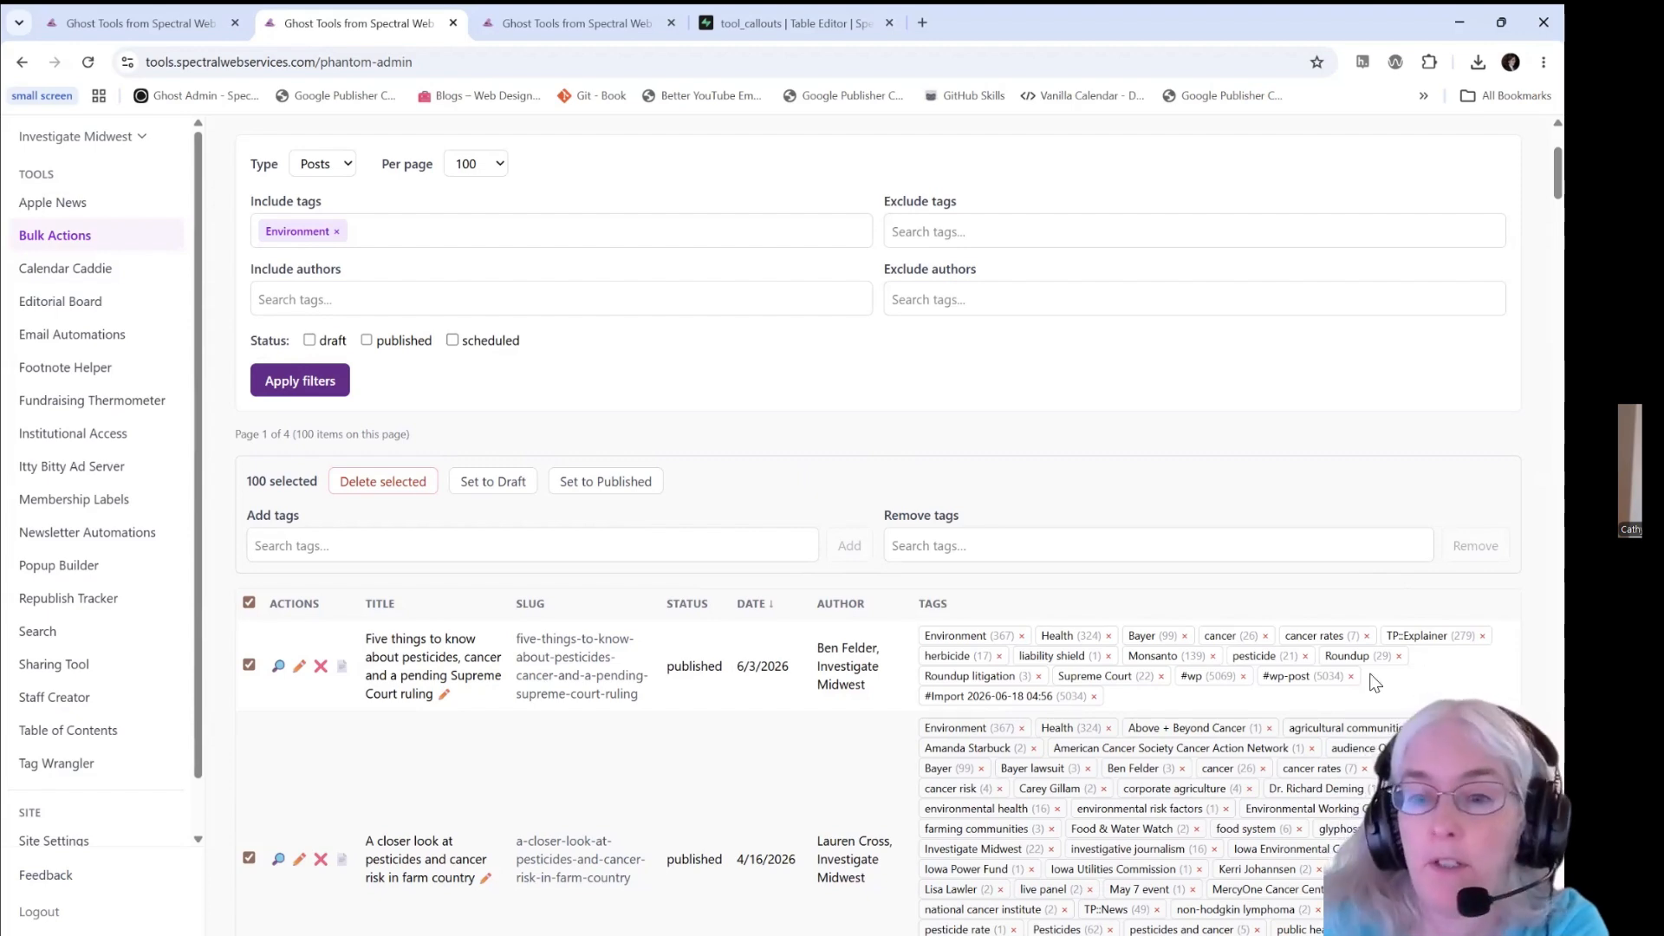
pyautogui.scroll(3, 772, 475)
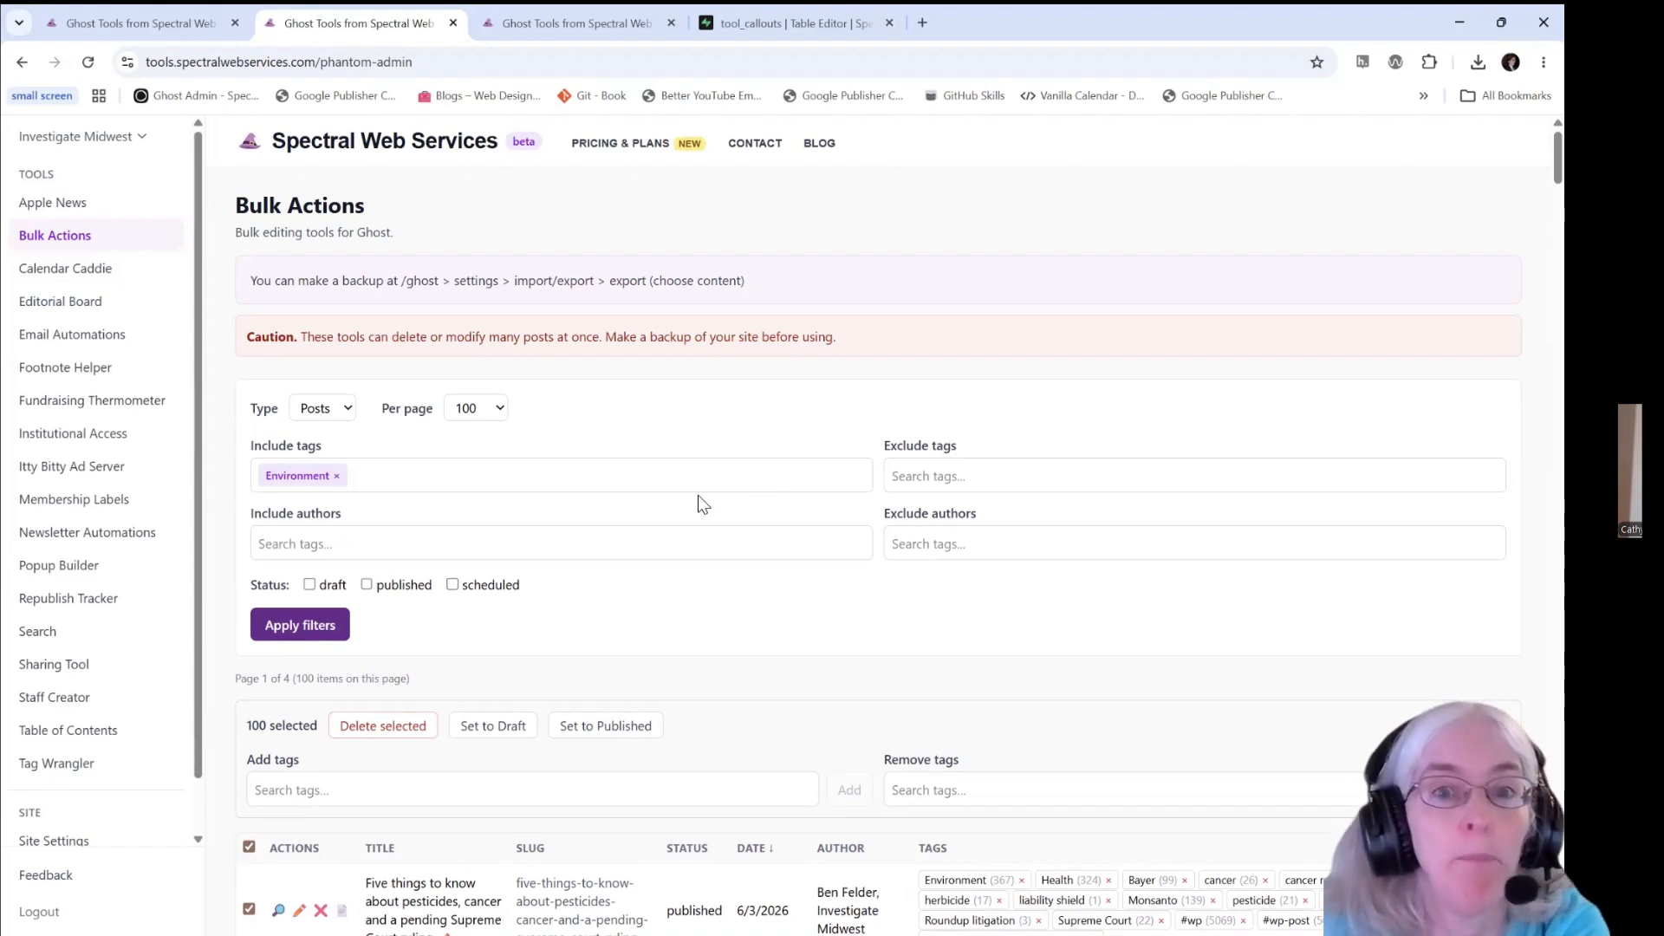
# - Open Tag Wrangler and search its tag list for "environment"
pyautogui.click(59, 769)
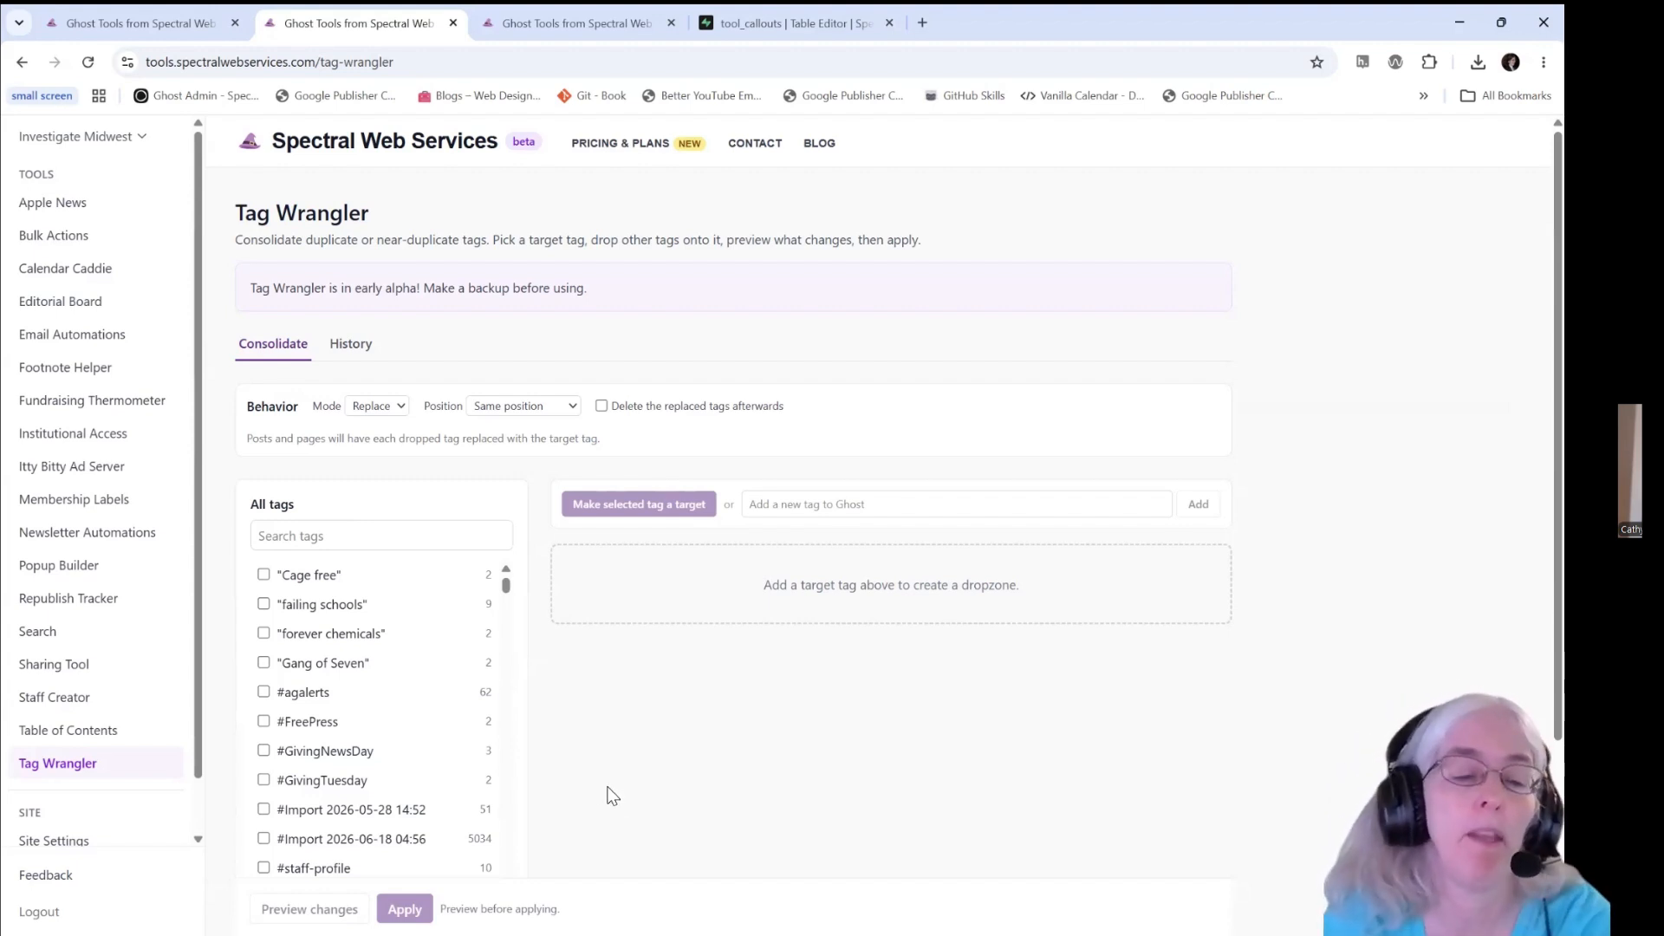
pyautogui.scroll(-3, 555, 664)
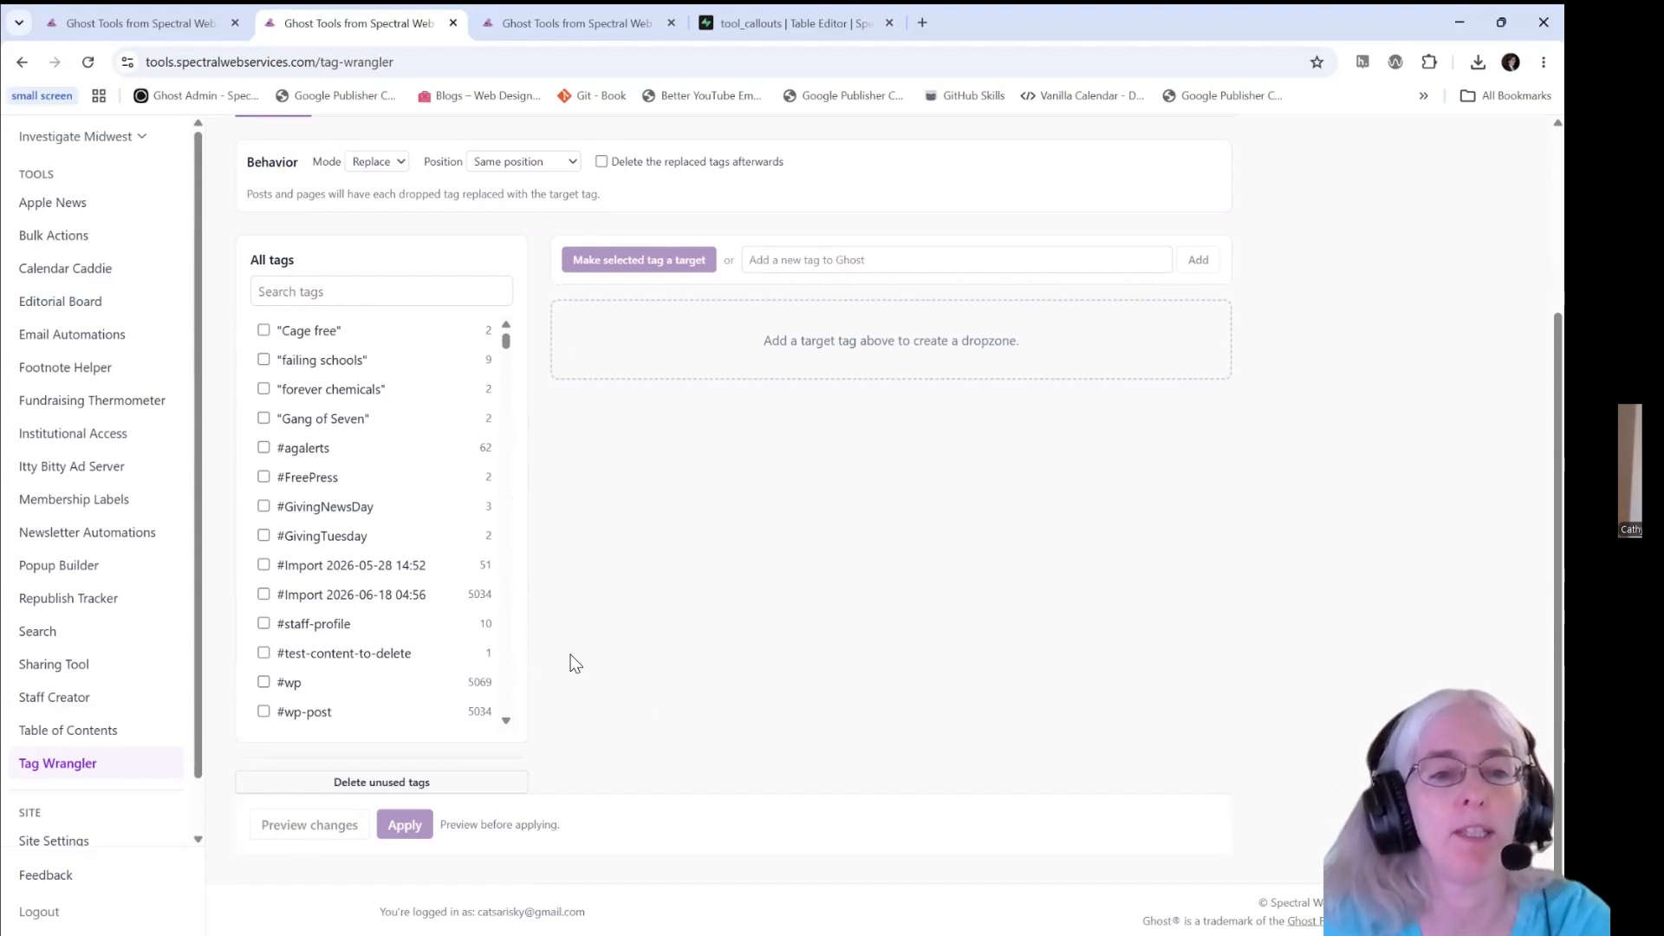
pyautogui.click(315, 293)
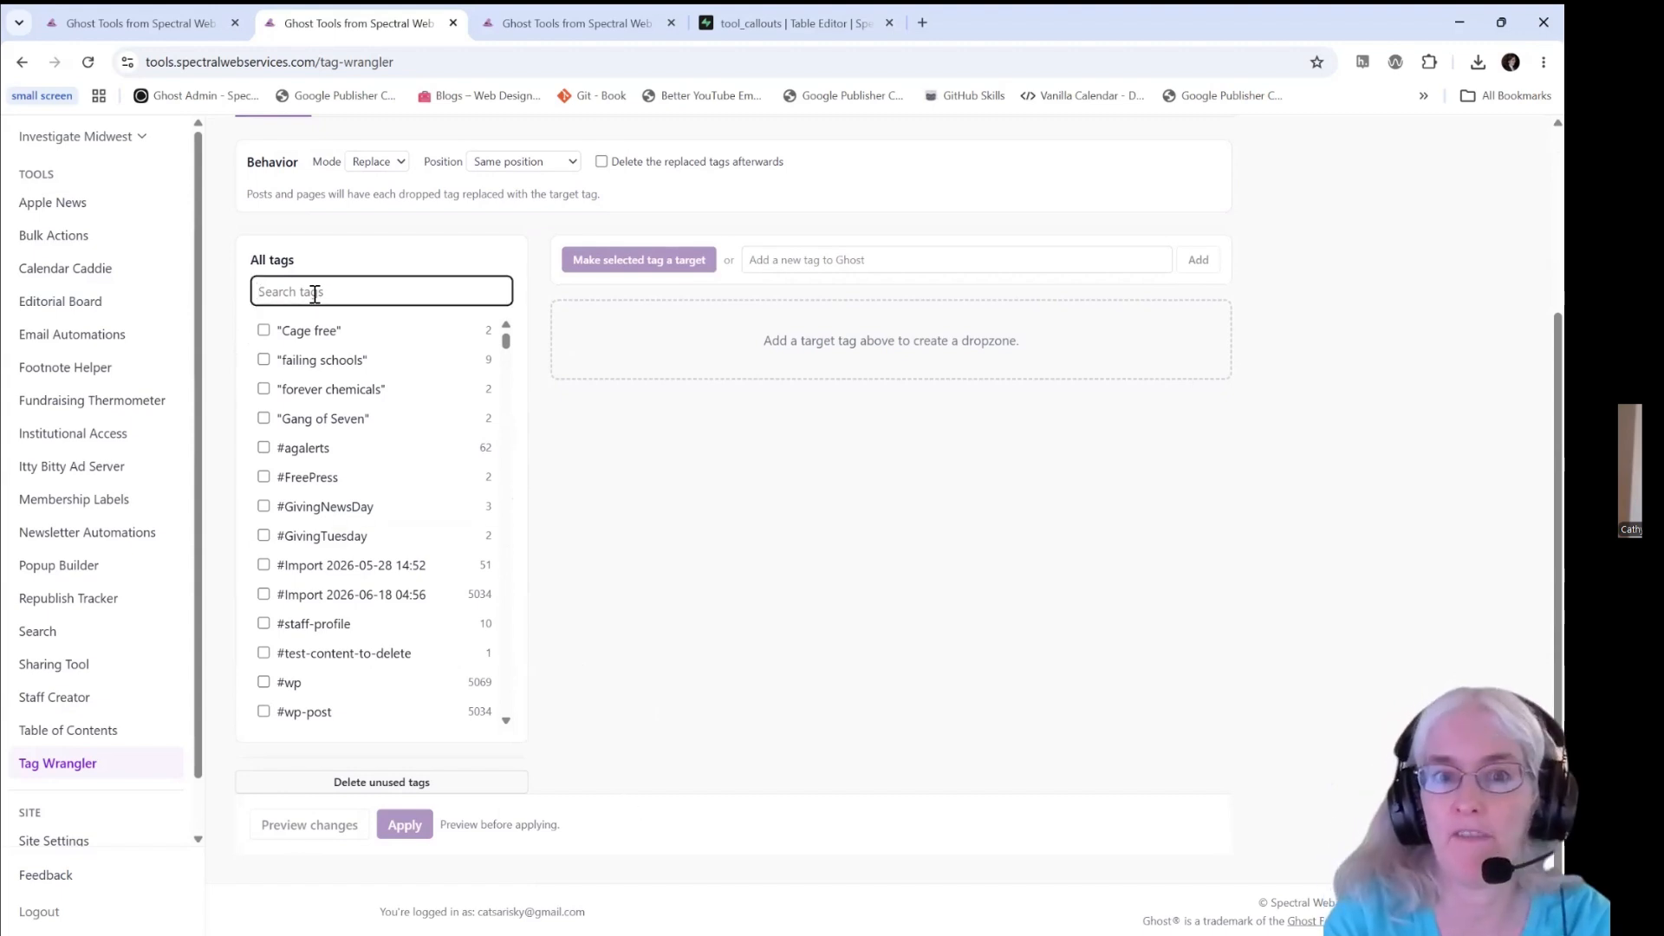
pyautogui.write('environment')
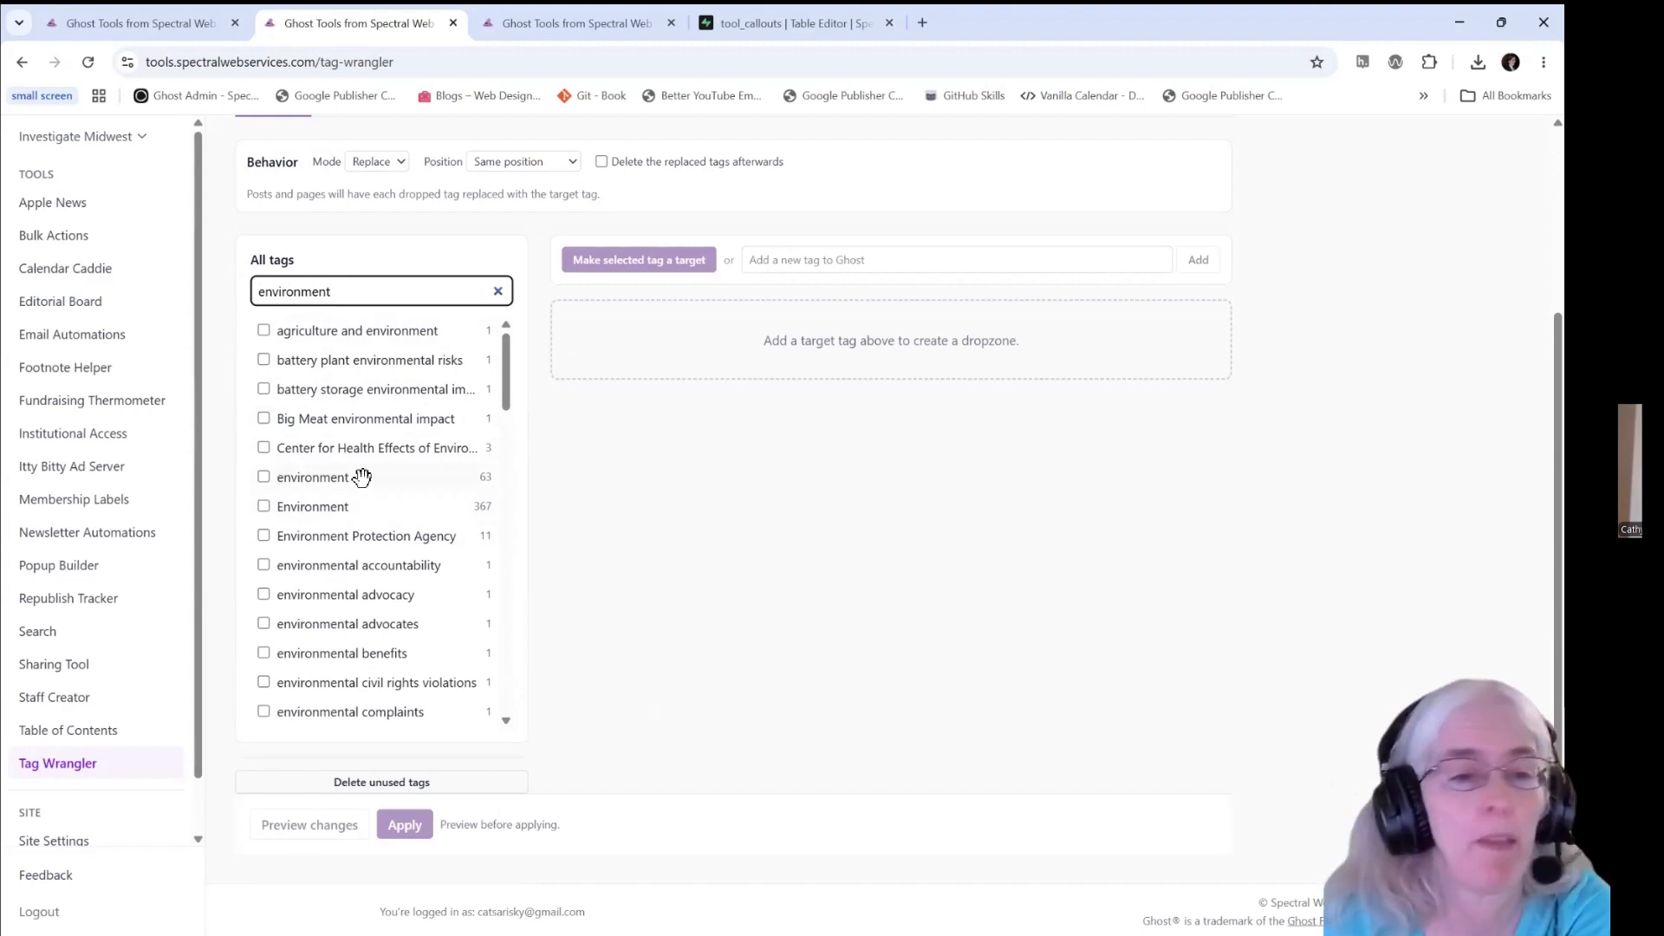
# - Make the capitalized Environment tag a target and add the lowercase environment tag to it as a tag to replace
pyautogui.click(263, 507)
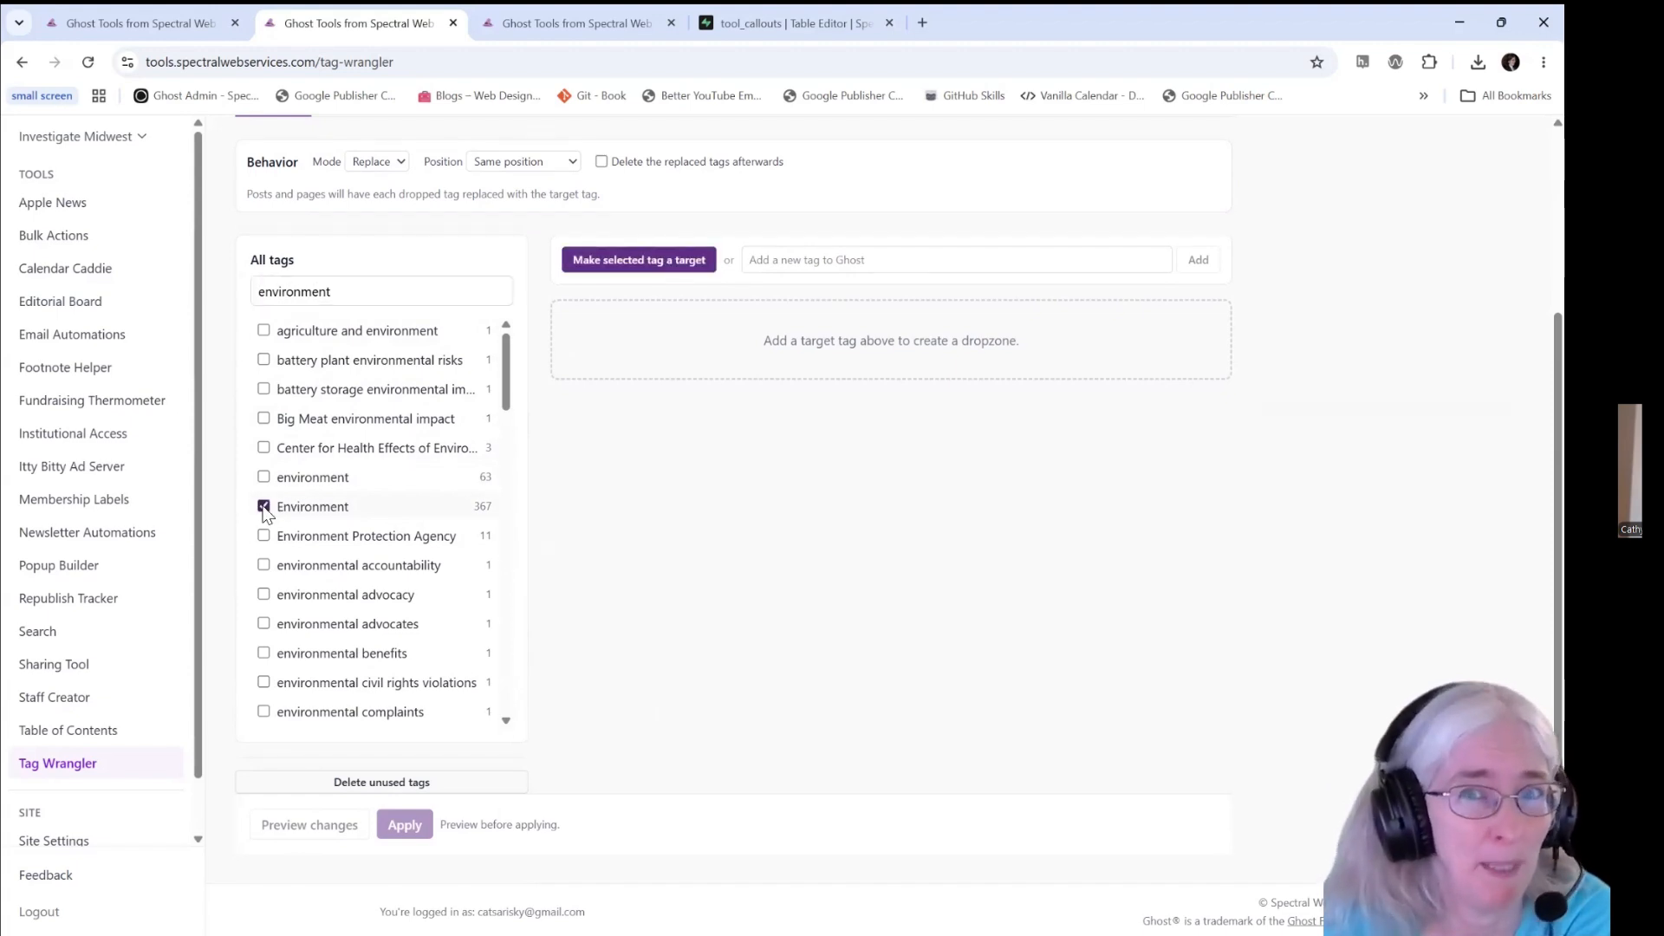
pyautogui.click(638, 264)
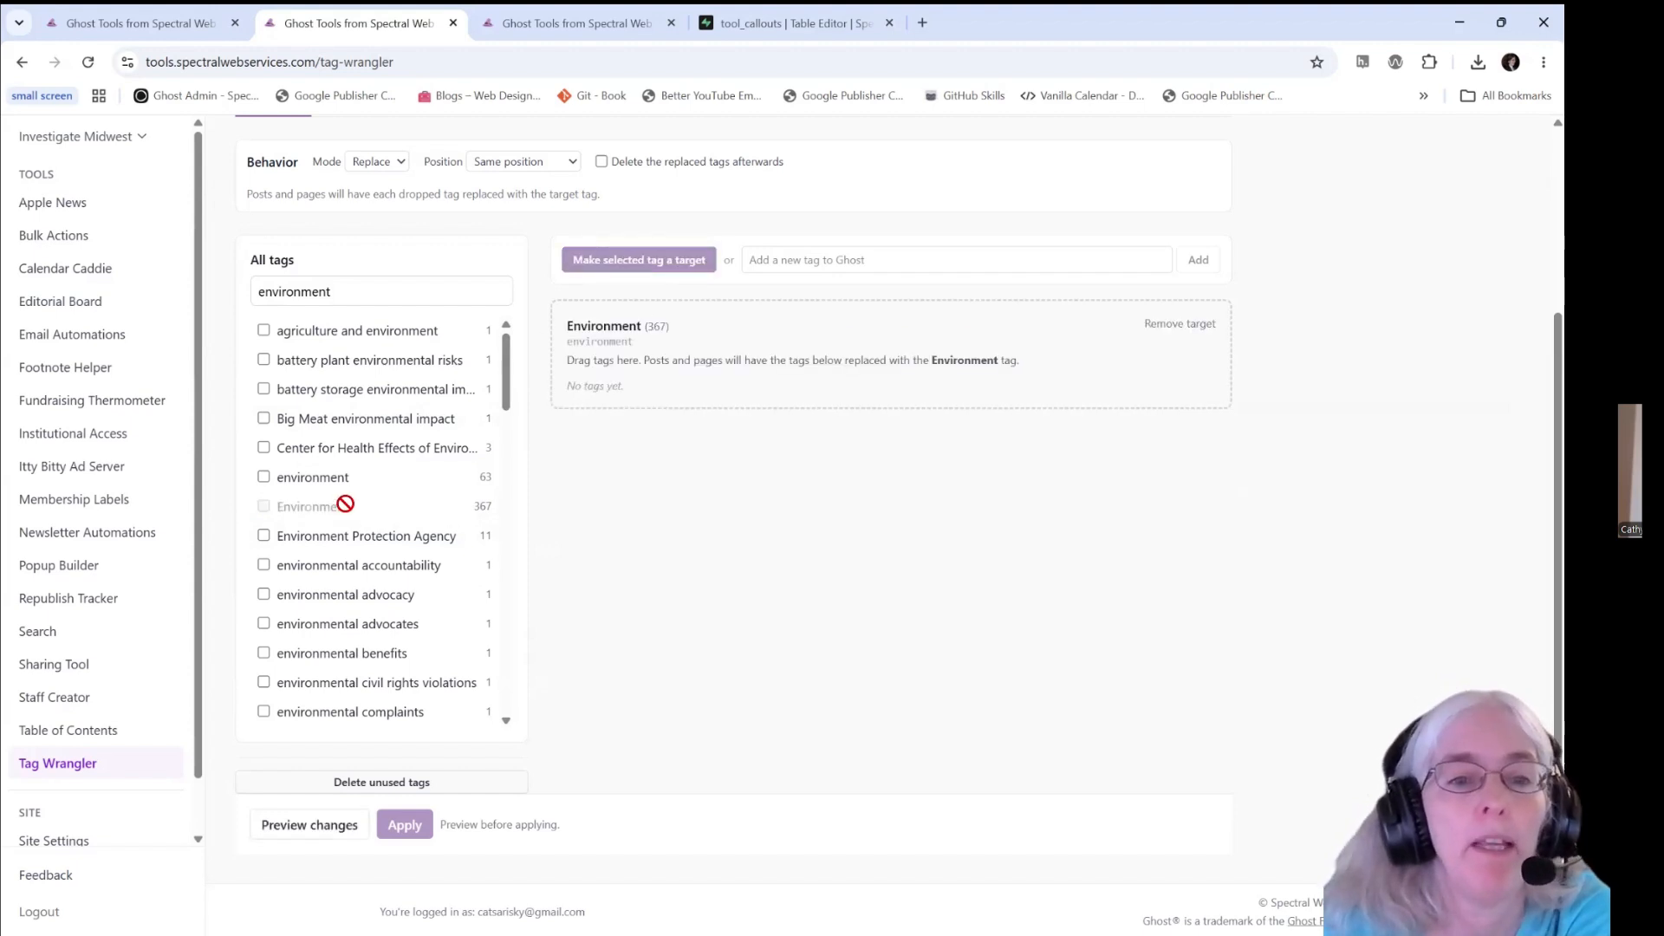
pyautogui.moveTo(291, 476); pyautogui.dragTo(715, 387)
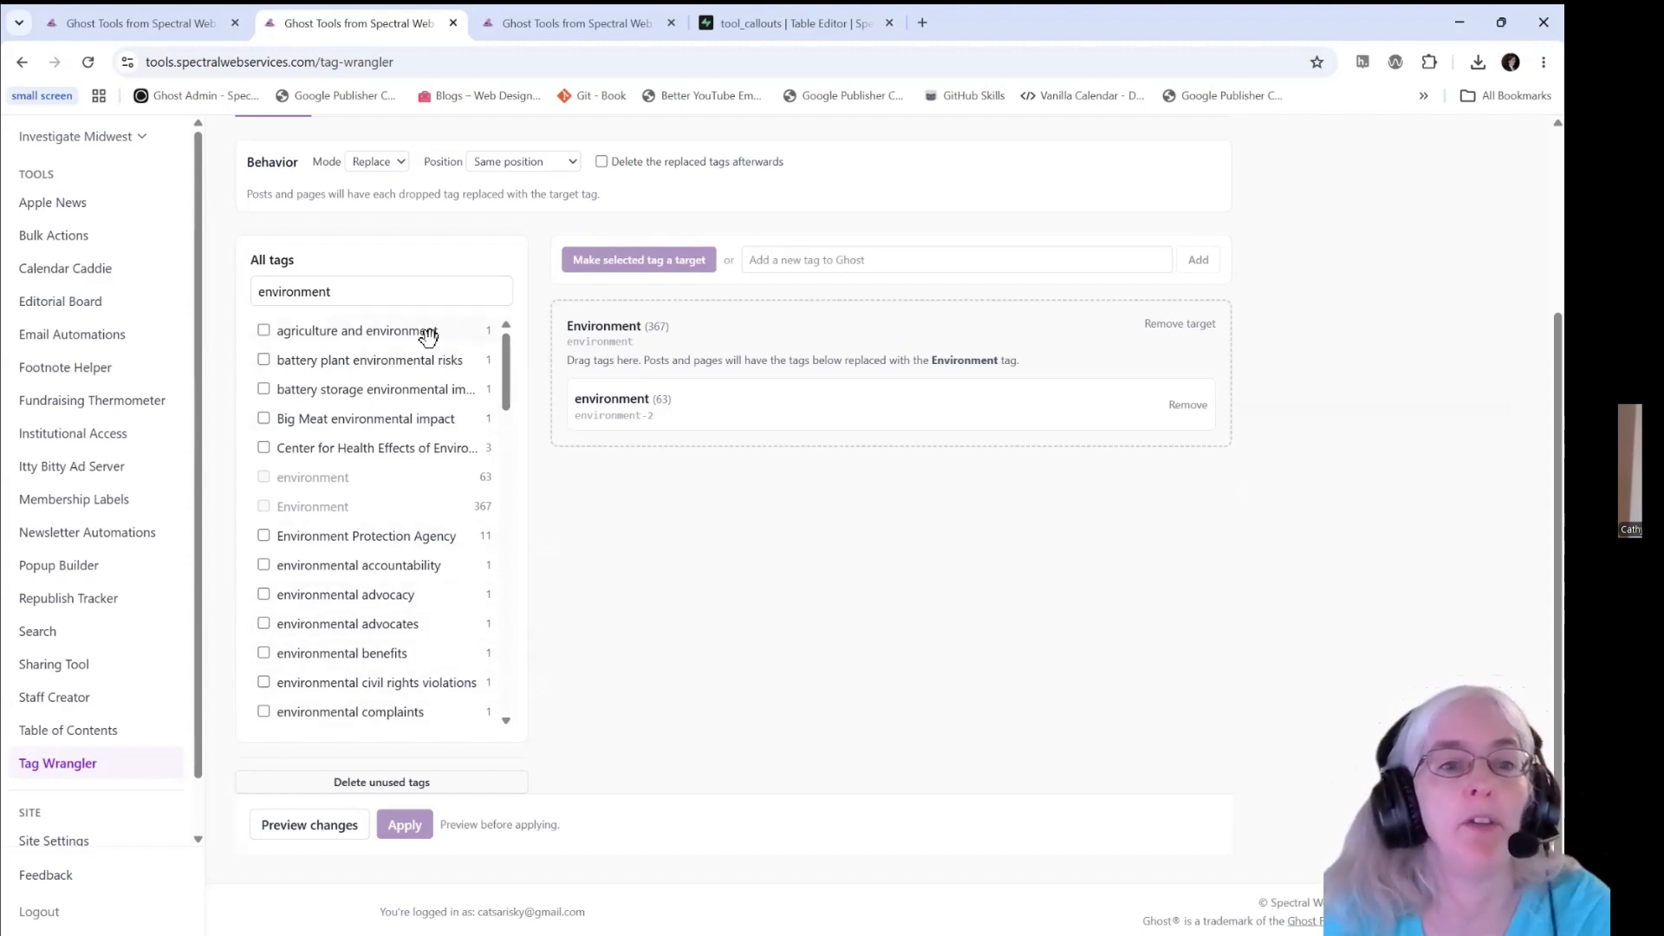
# - Find the "forever" tags, make the unquoted forever chemicals tag a second target, and add the quoted "forever chemicals" tag to it
pyautogui.click(362, 293)
pyautogui.moveTo(362, 293); pyautogui.dragTo(246, 296)
pyautogui.write('forever')
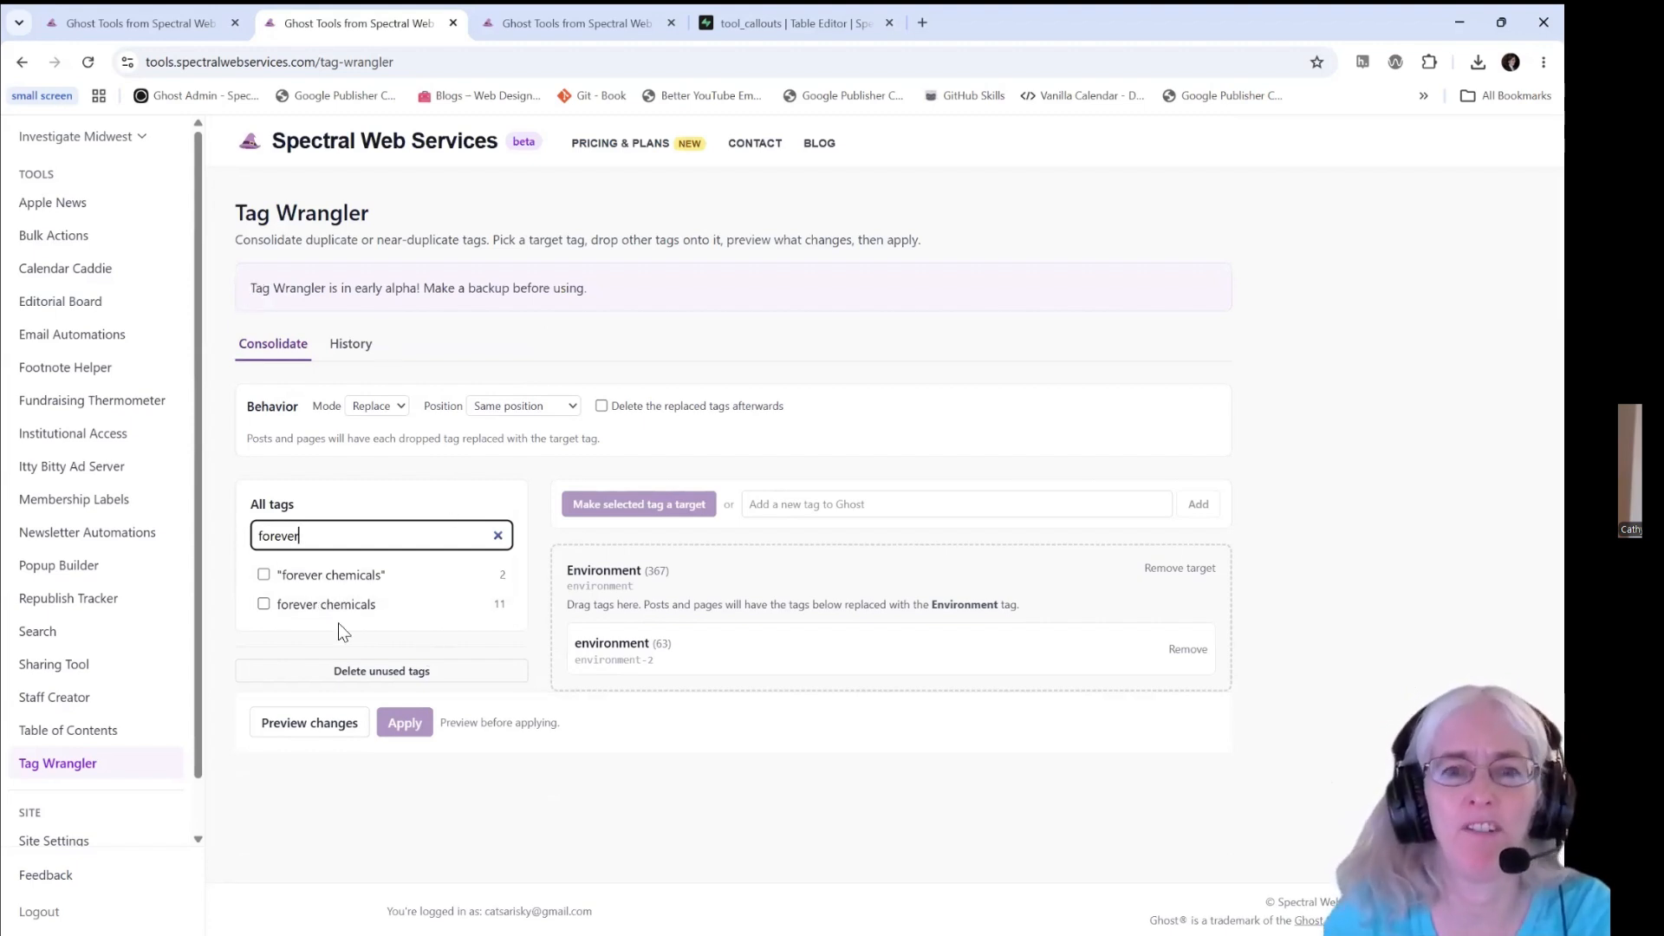
pyautogui.click(263, 604)
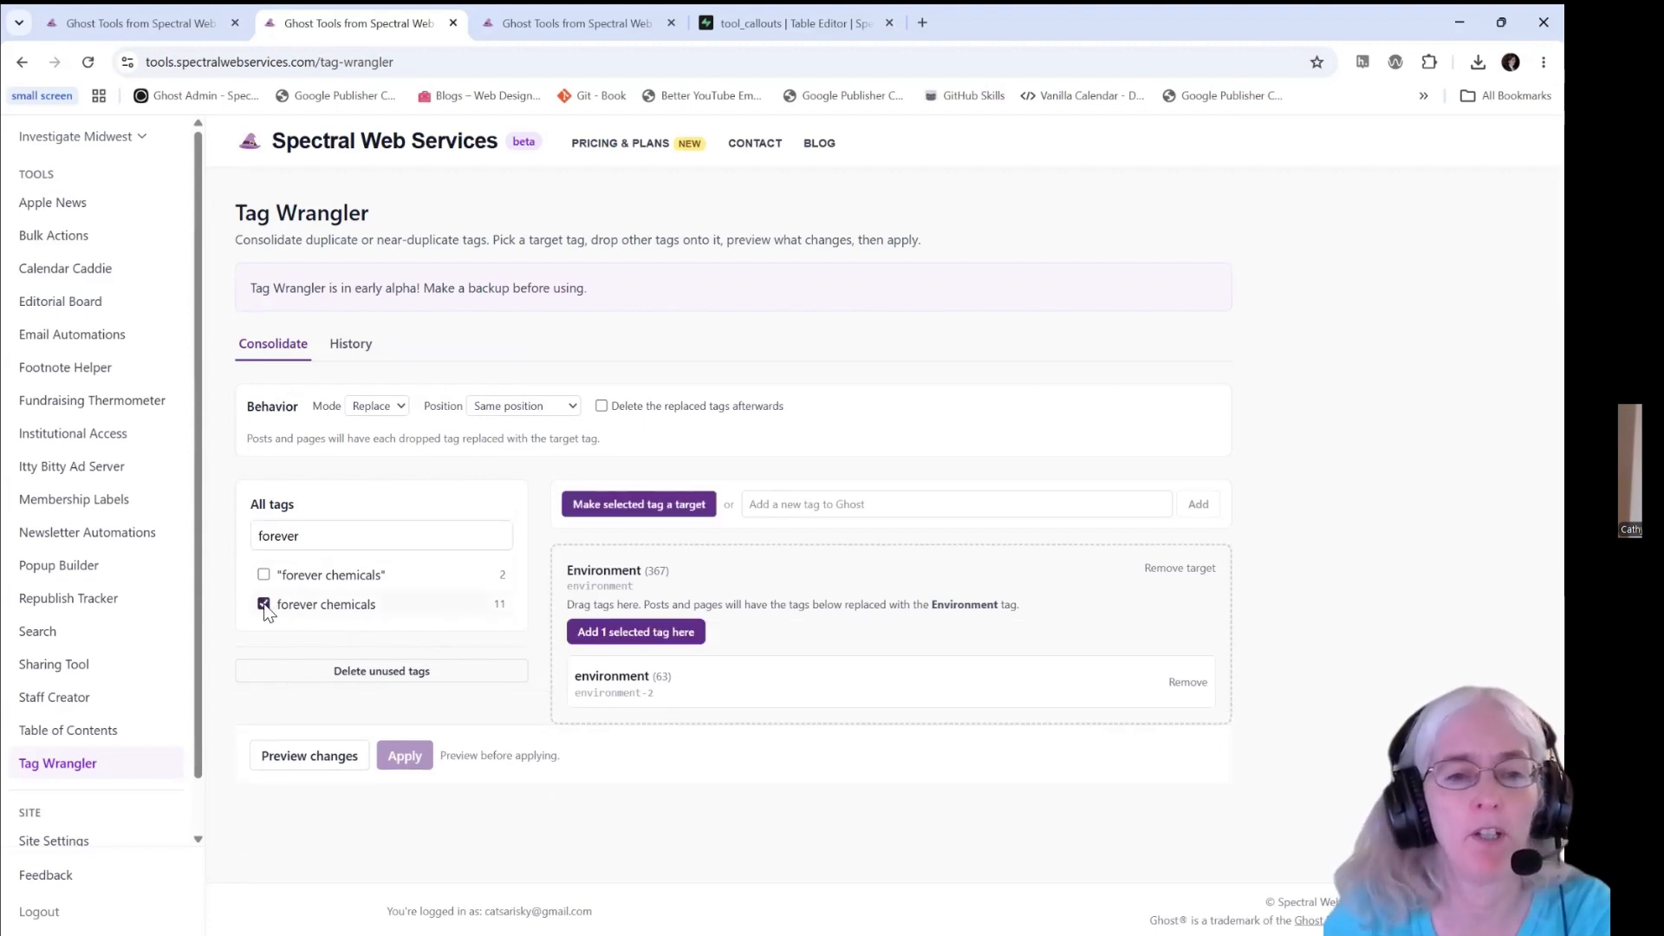
pyautogui.click(630, 511)
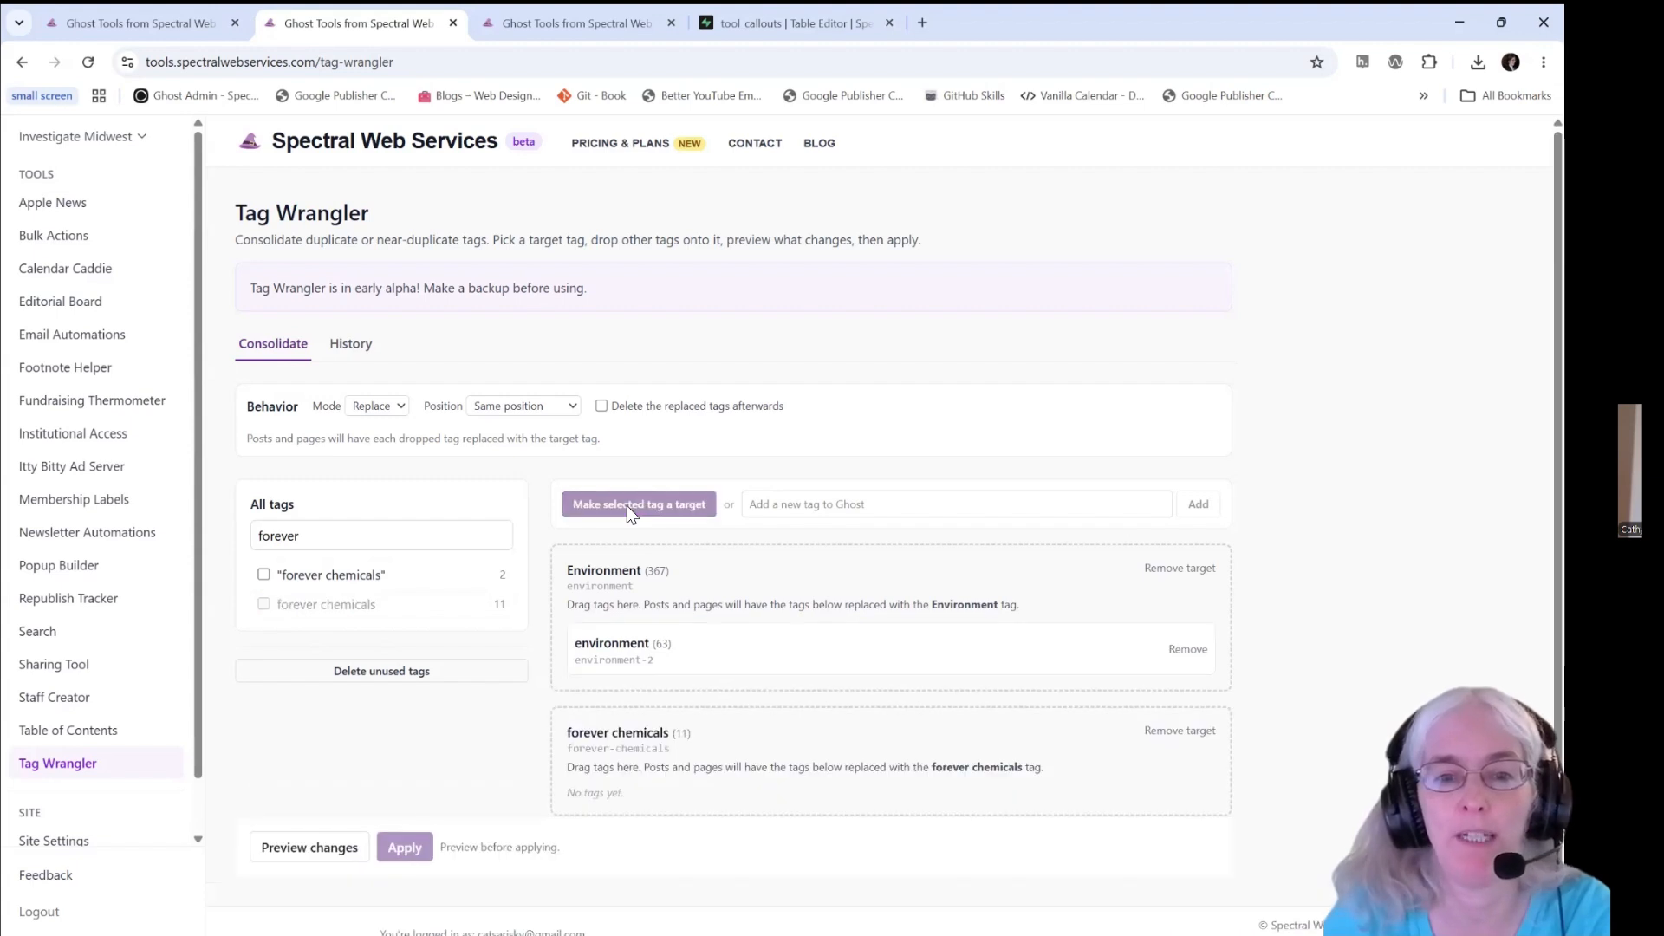
pyautogui.scroll(-1, 626, 506)
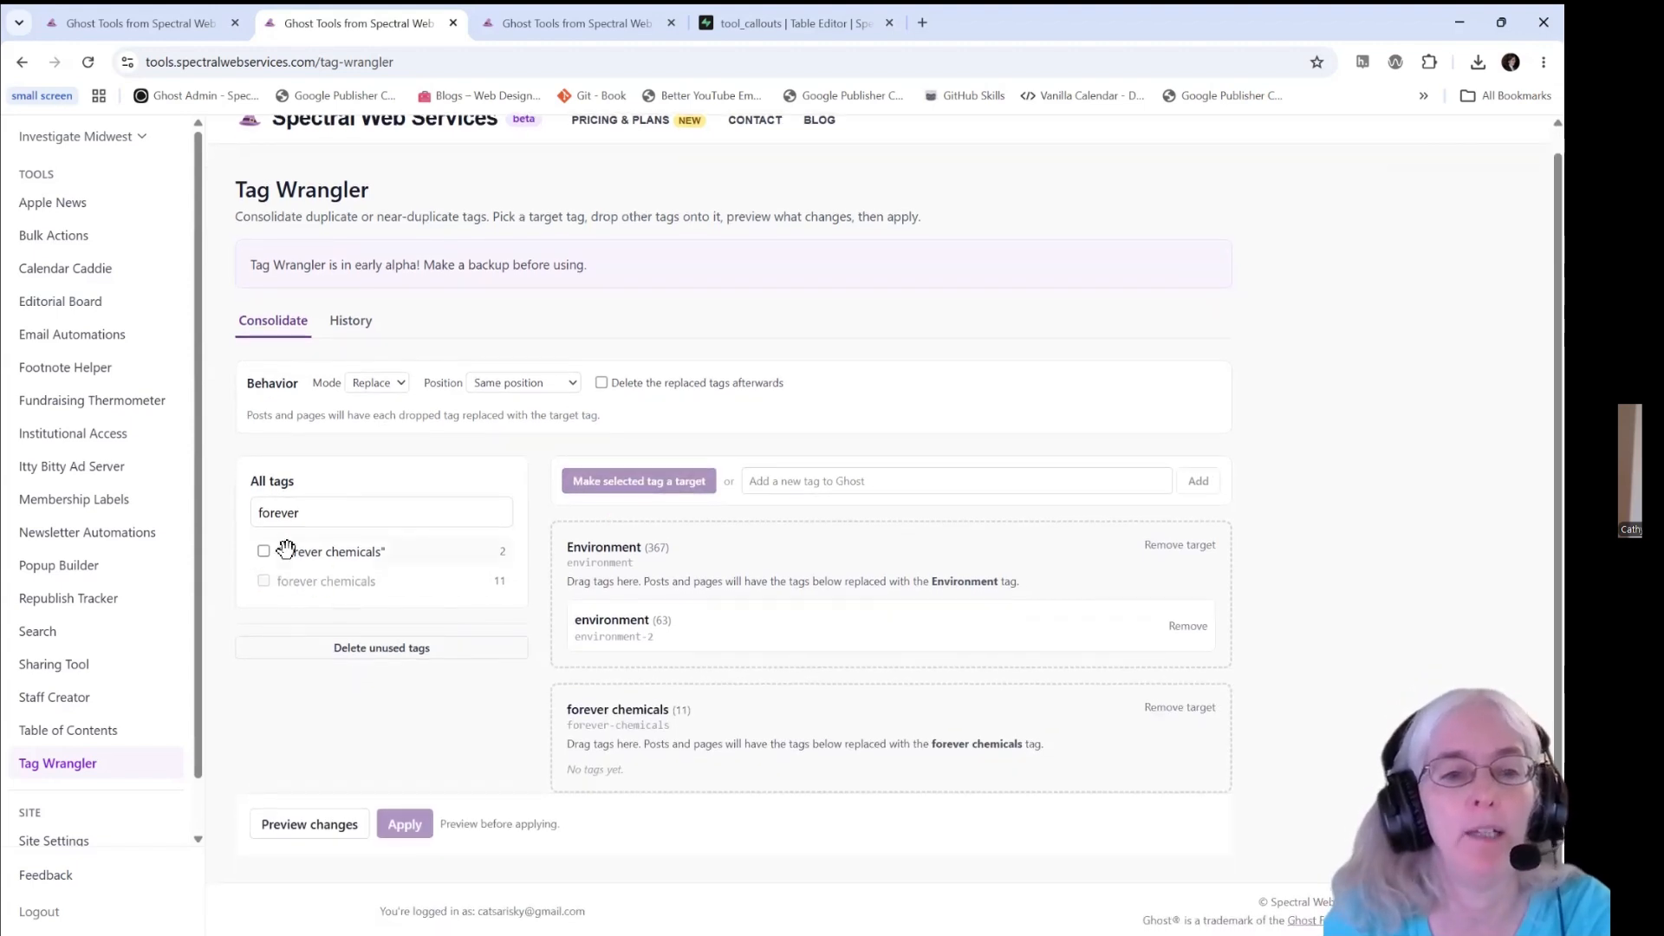
pyautogui.moveTo(299, 551); pyautogui.dragTo(902, 784)
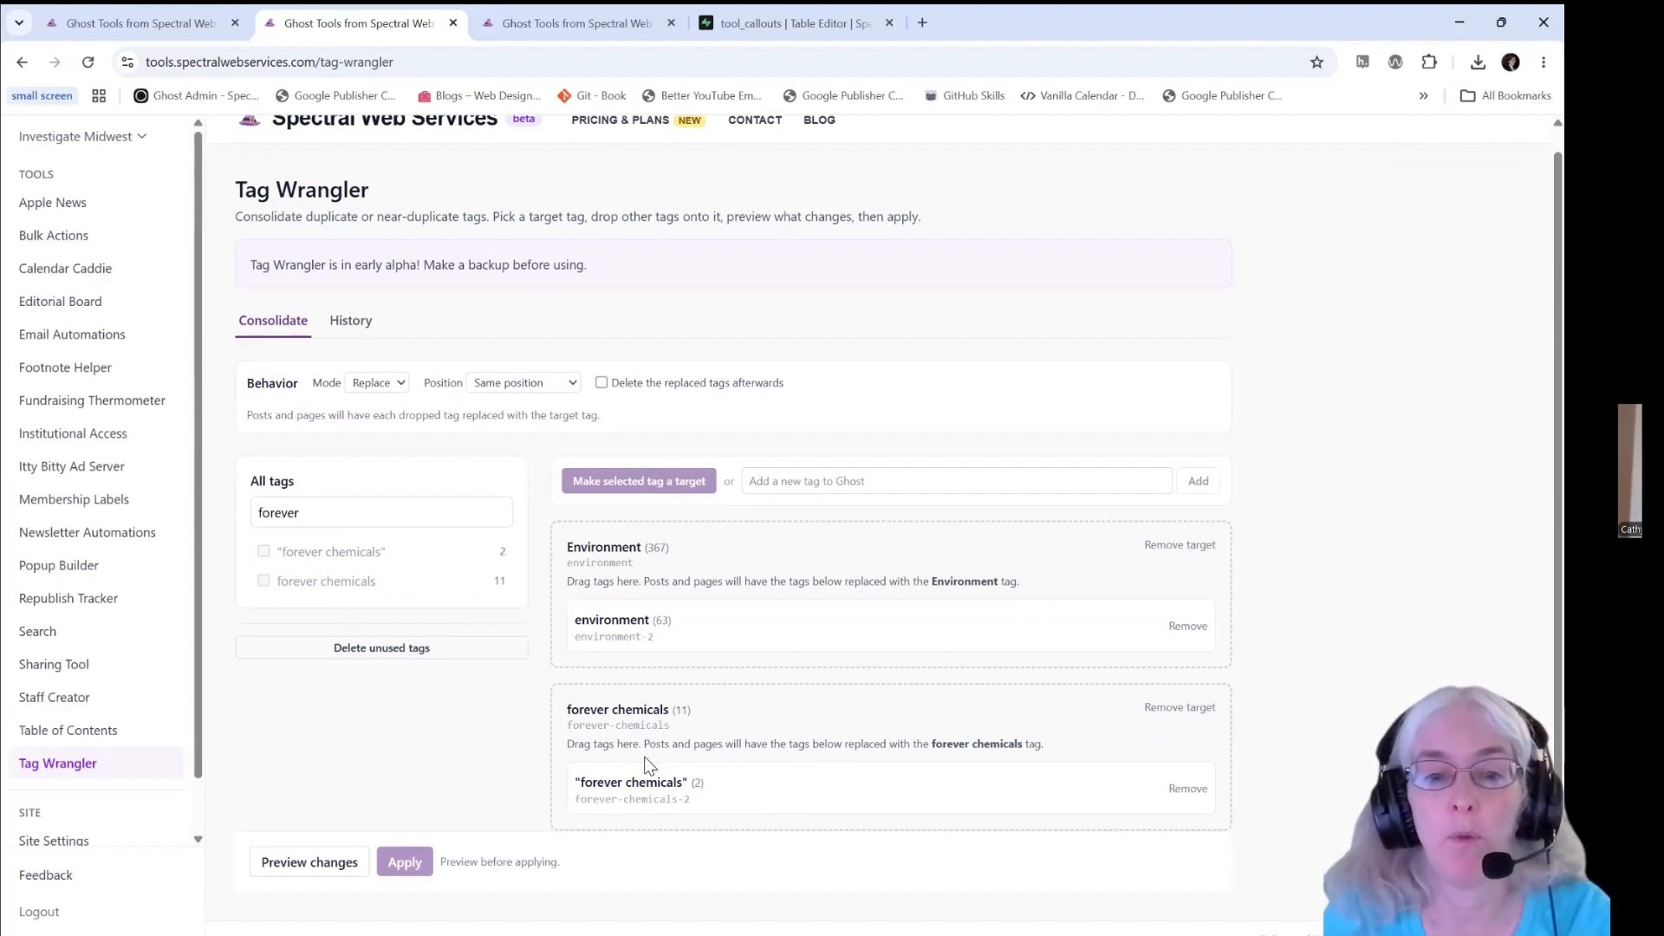
# - Preview the tag consolidation changes and enable deletion of the replaced tags
pyautogui.click(321, 861)
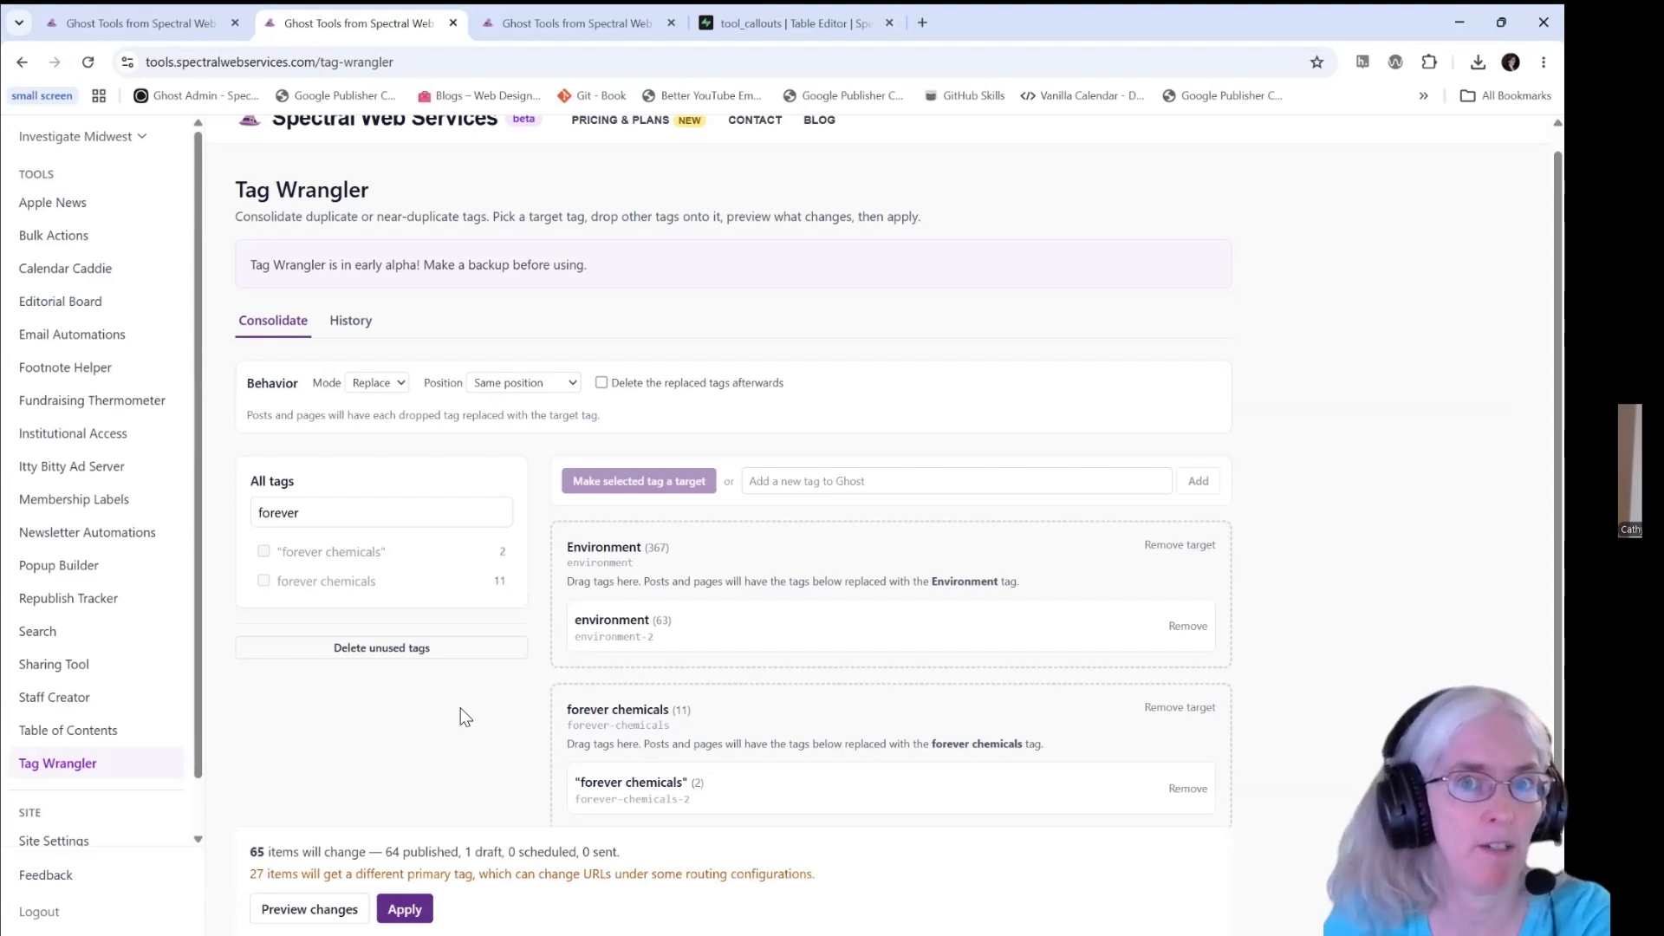
pyautogui.scroll(-1, 554, 810)
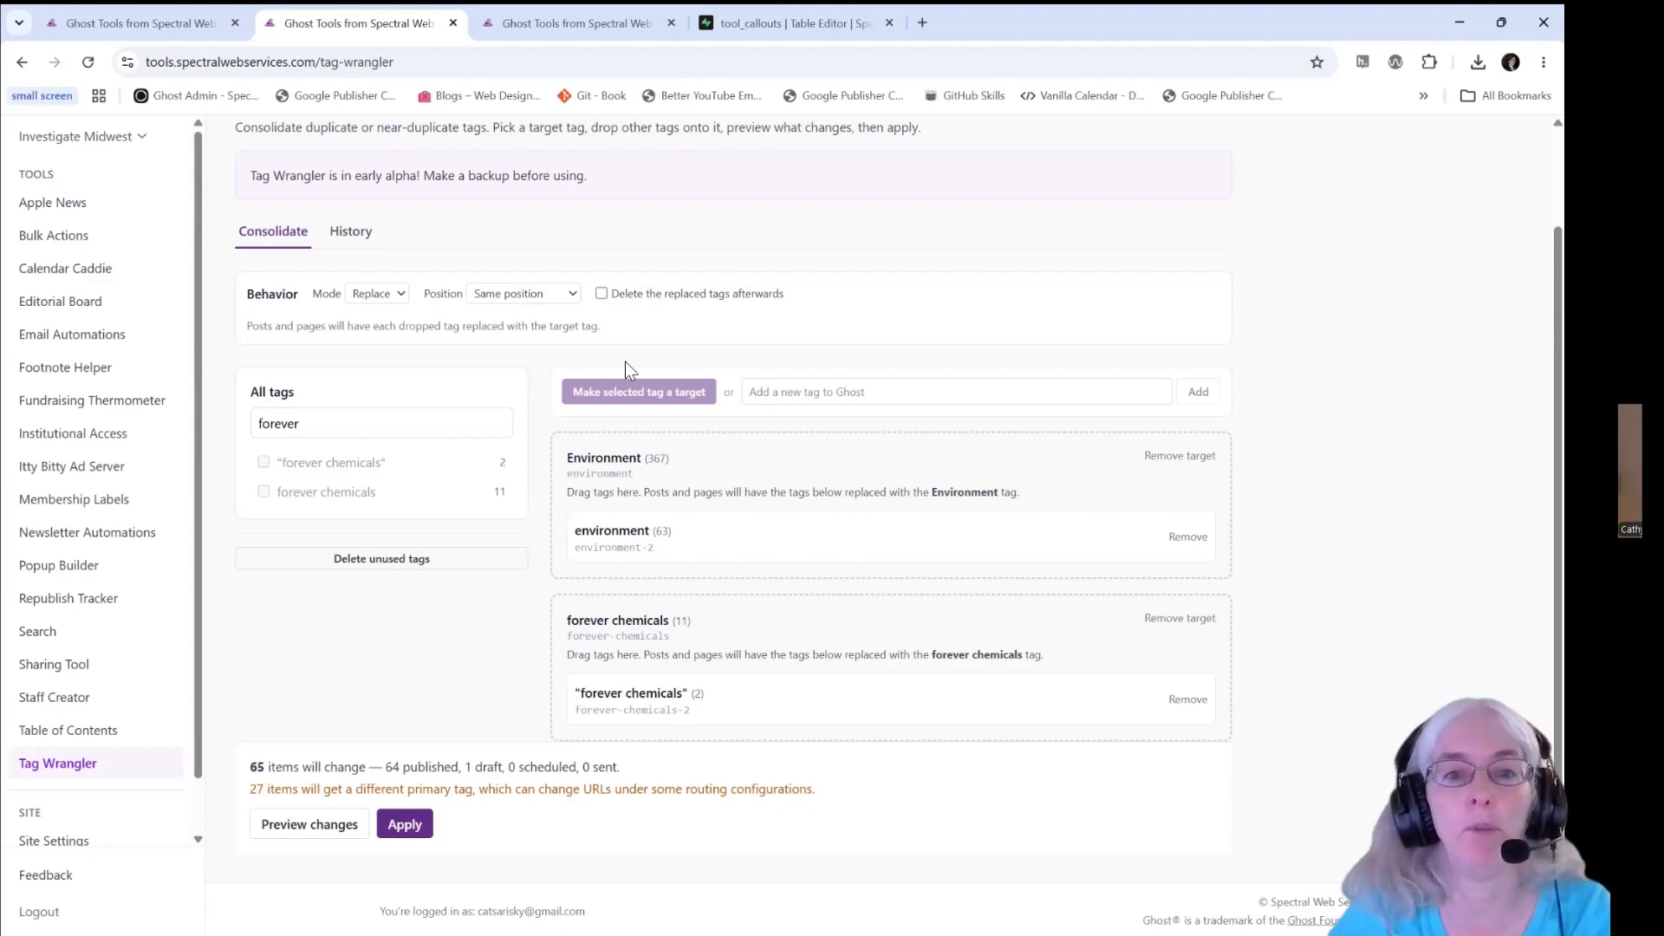
pyautogui.click(602, 294)
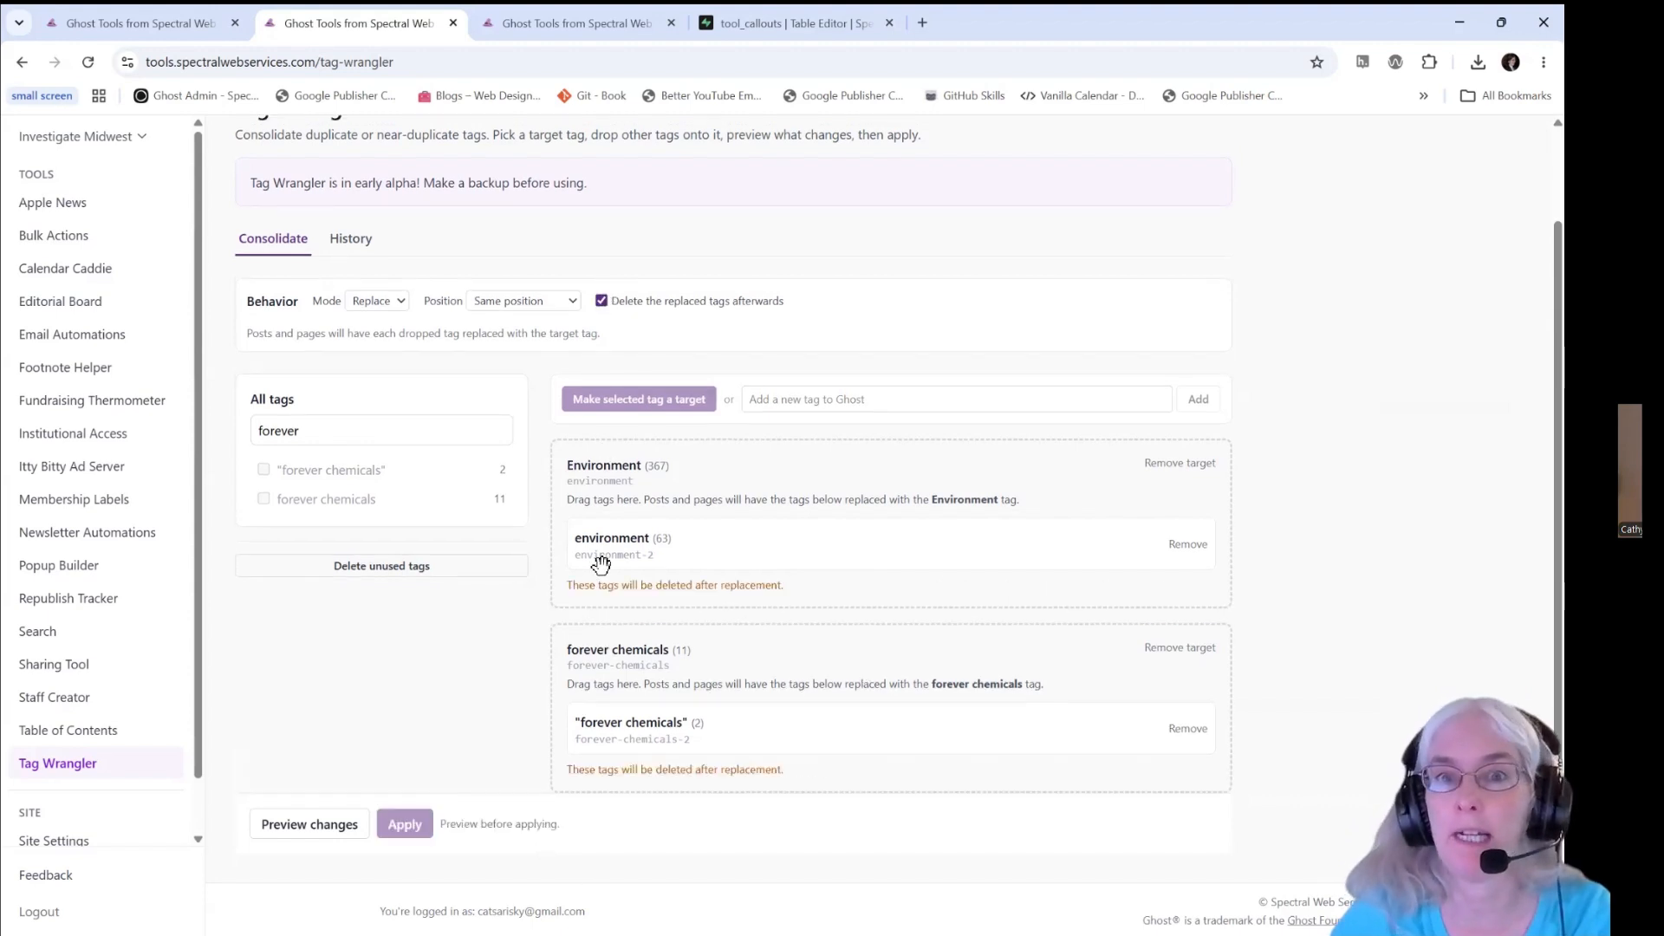
# - Preview the consolidation with deletion of the replaced tags enabled, and apply it to the Environment and forever chemicals targets
pyautogui.click(315, 827)
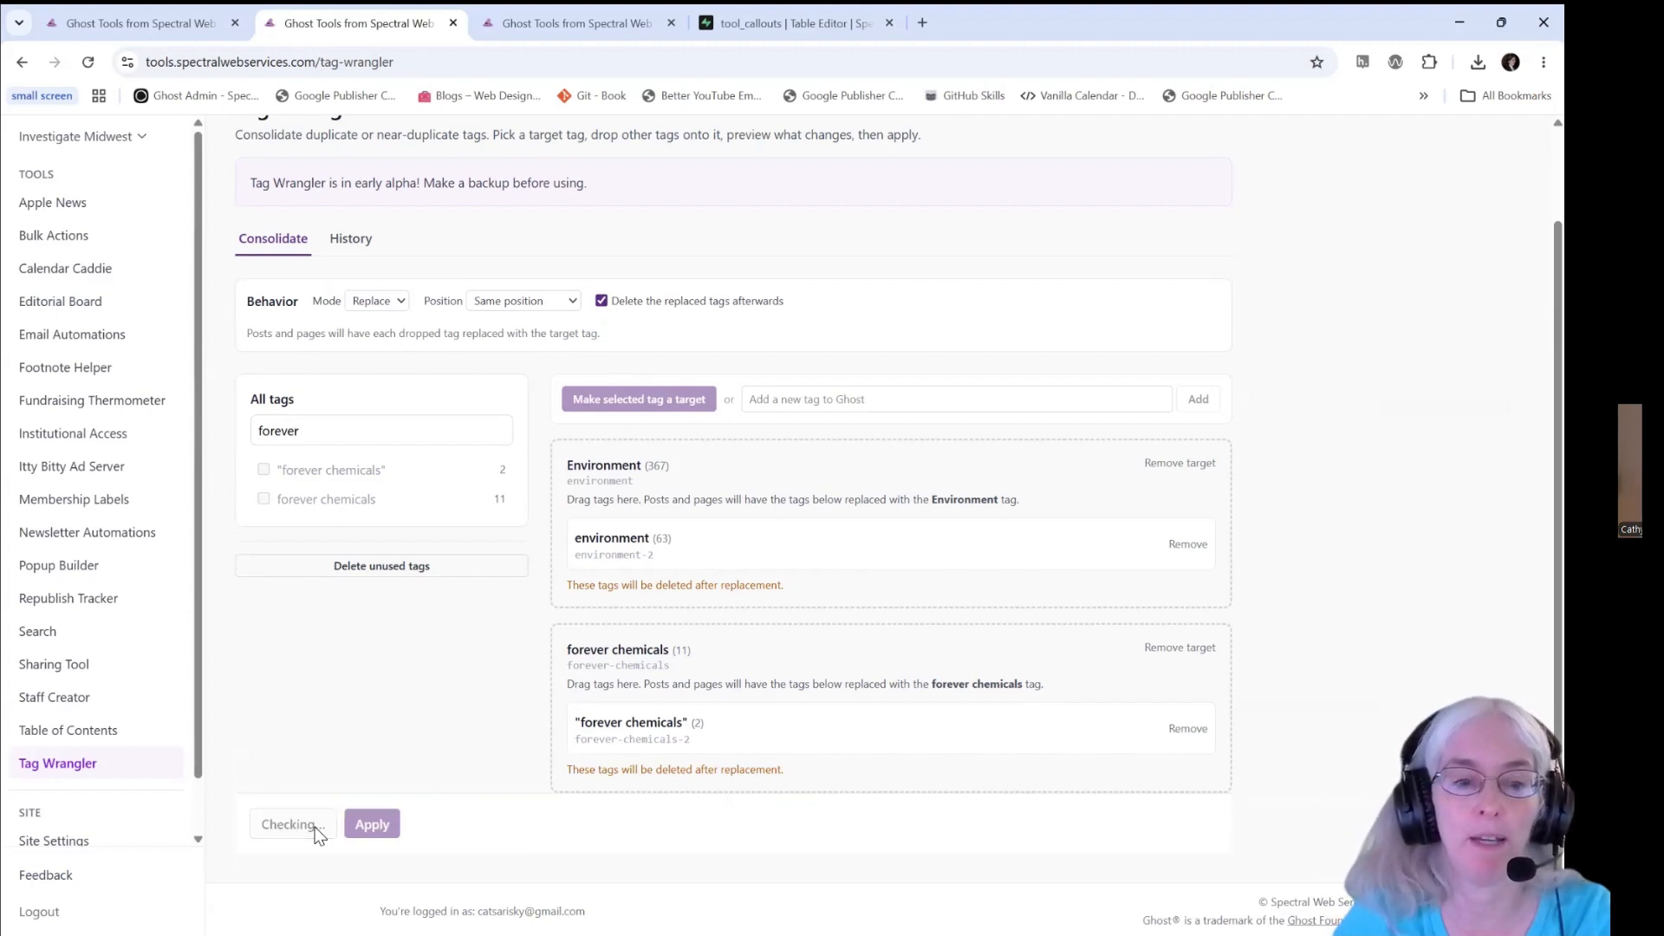
pyautogui.scroll(-2, 387, 740)
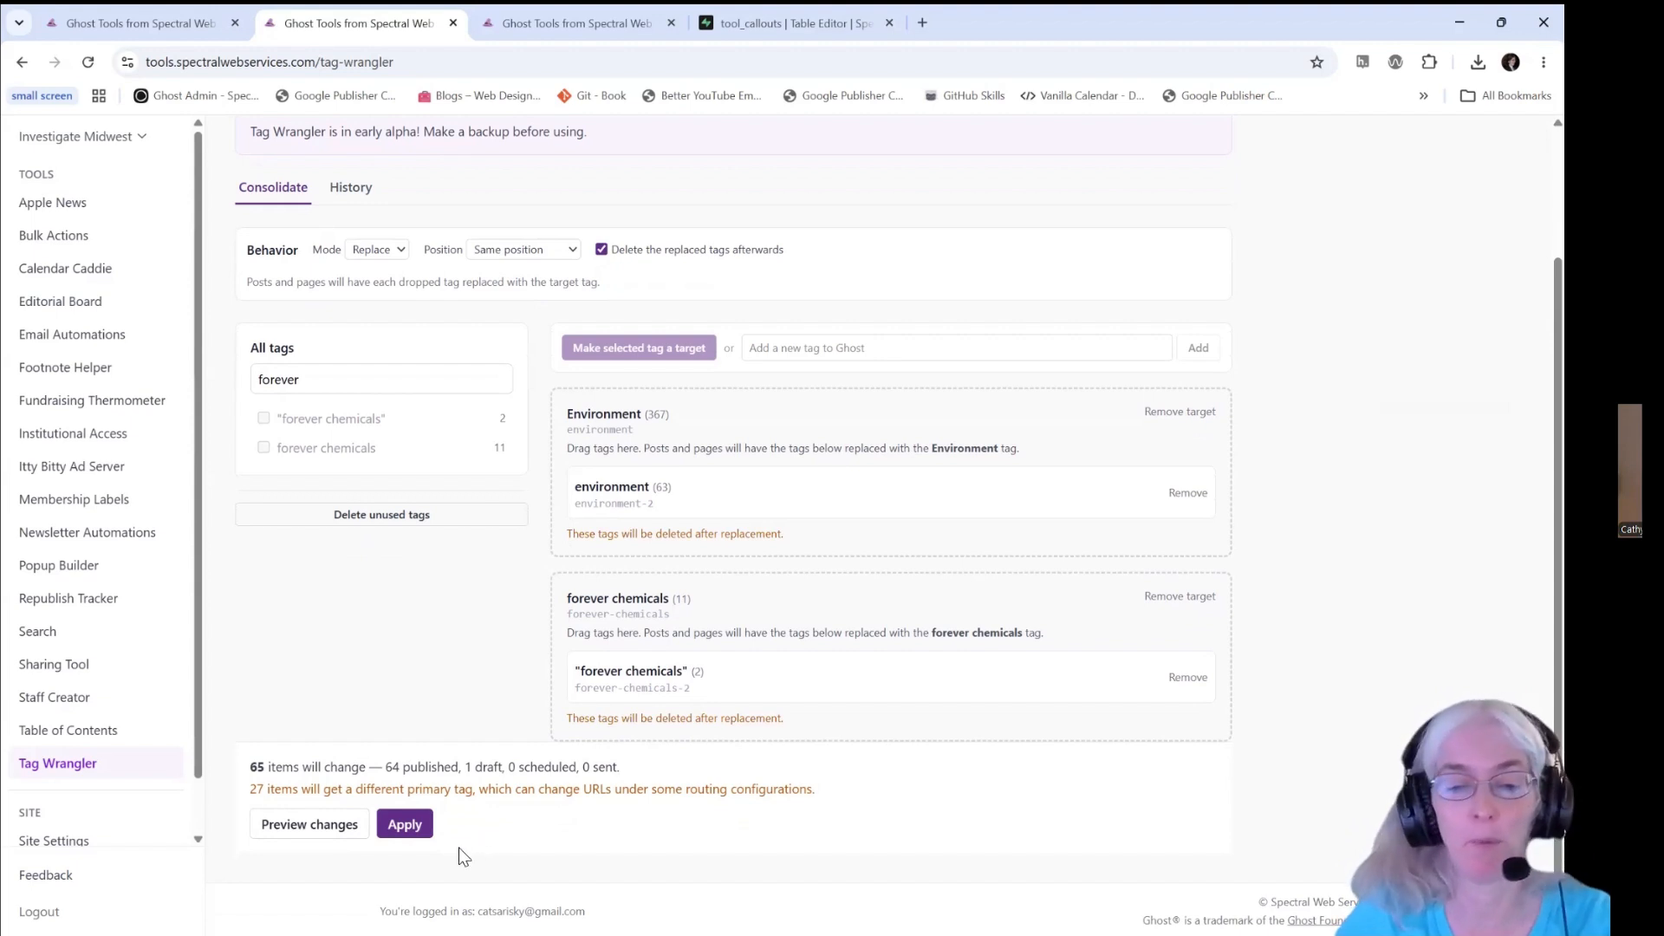
pyautogui.click(405, 827)
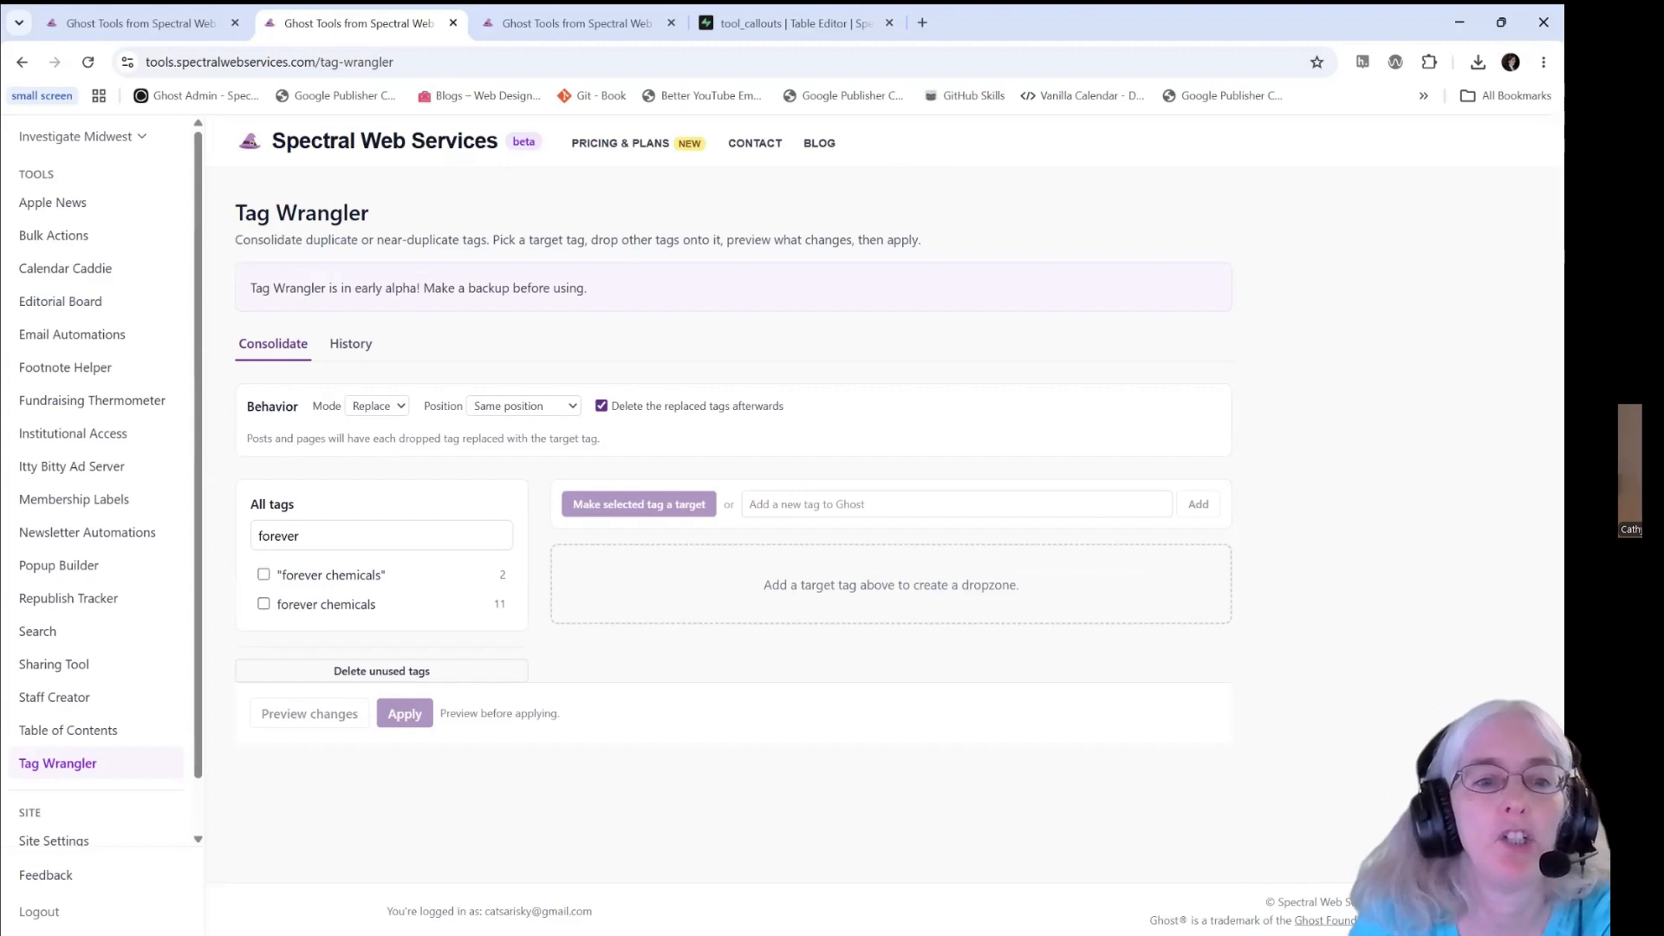
# - Reload Tag Wrangler and search its tag list for "forev" to check the merged forever chemicals tag
pyautogui.doubleClick(350, 538)
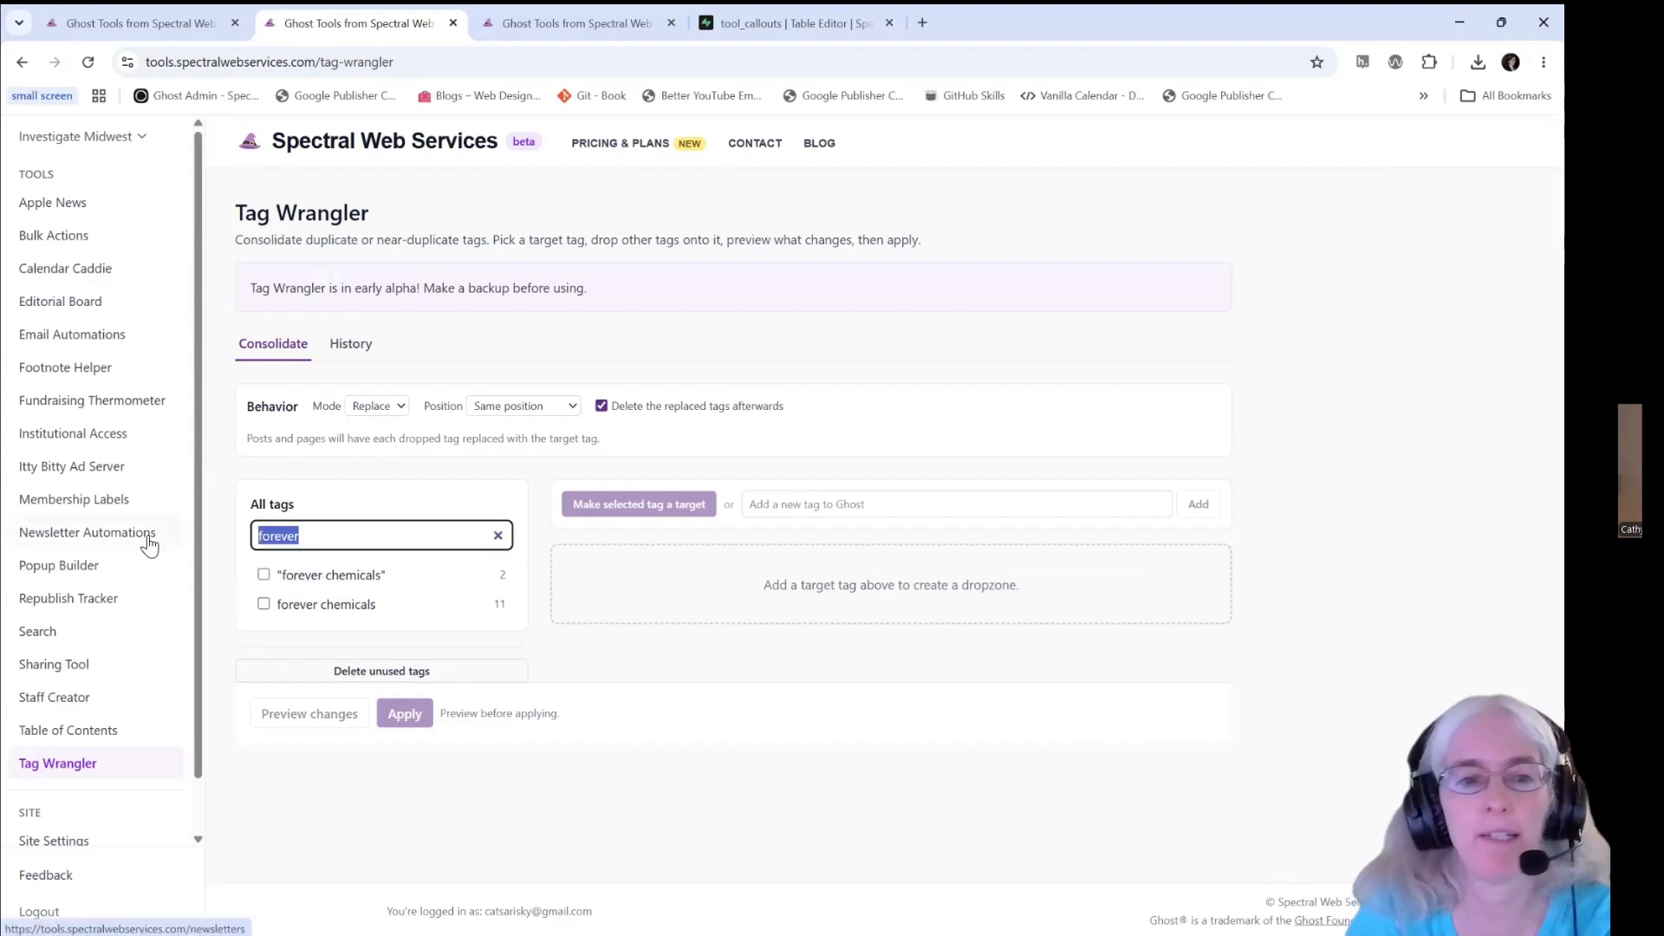
pyautogui.press('BackSpace')
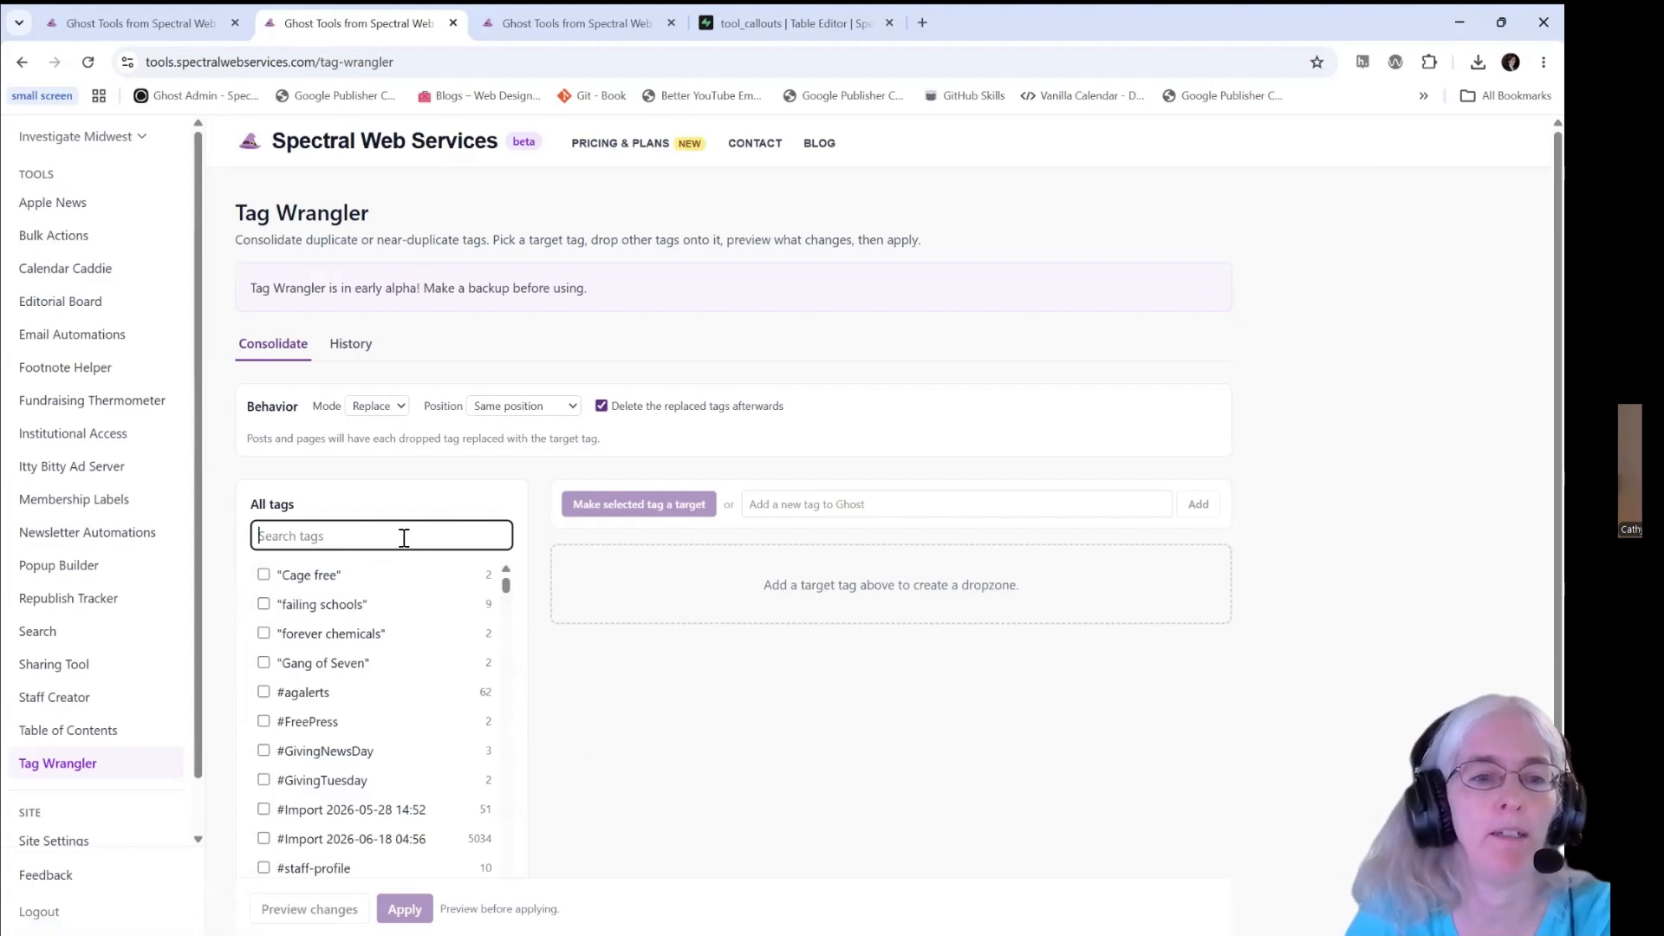
pyautogui.write('forev')
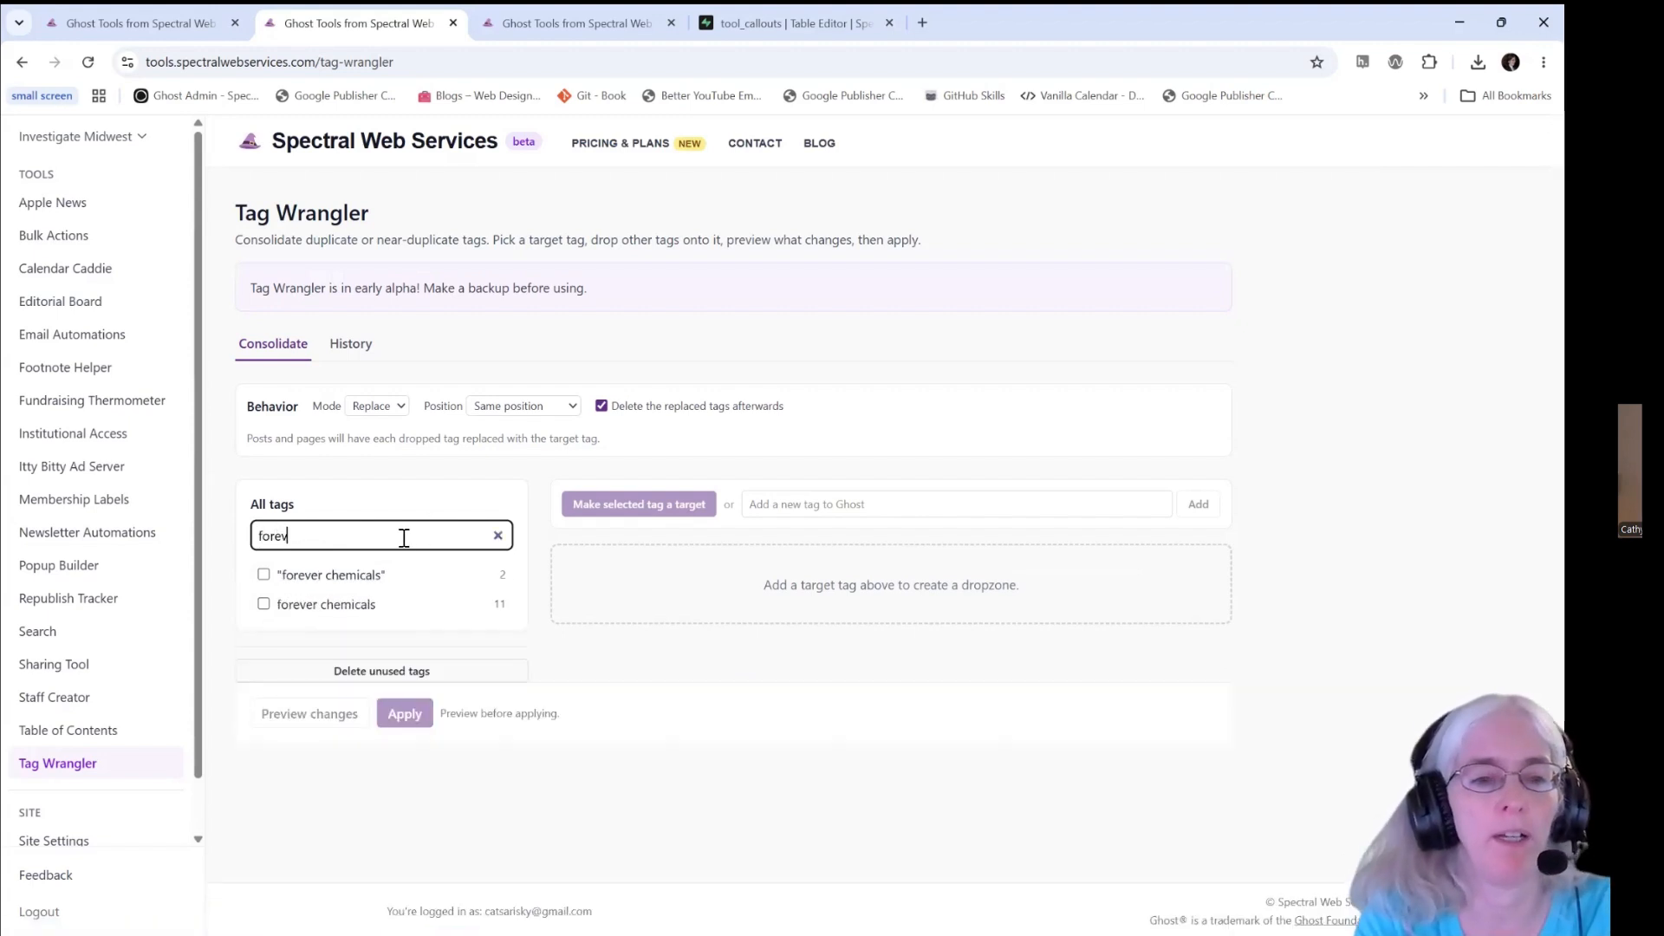
pyautogui.click(83, 63)
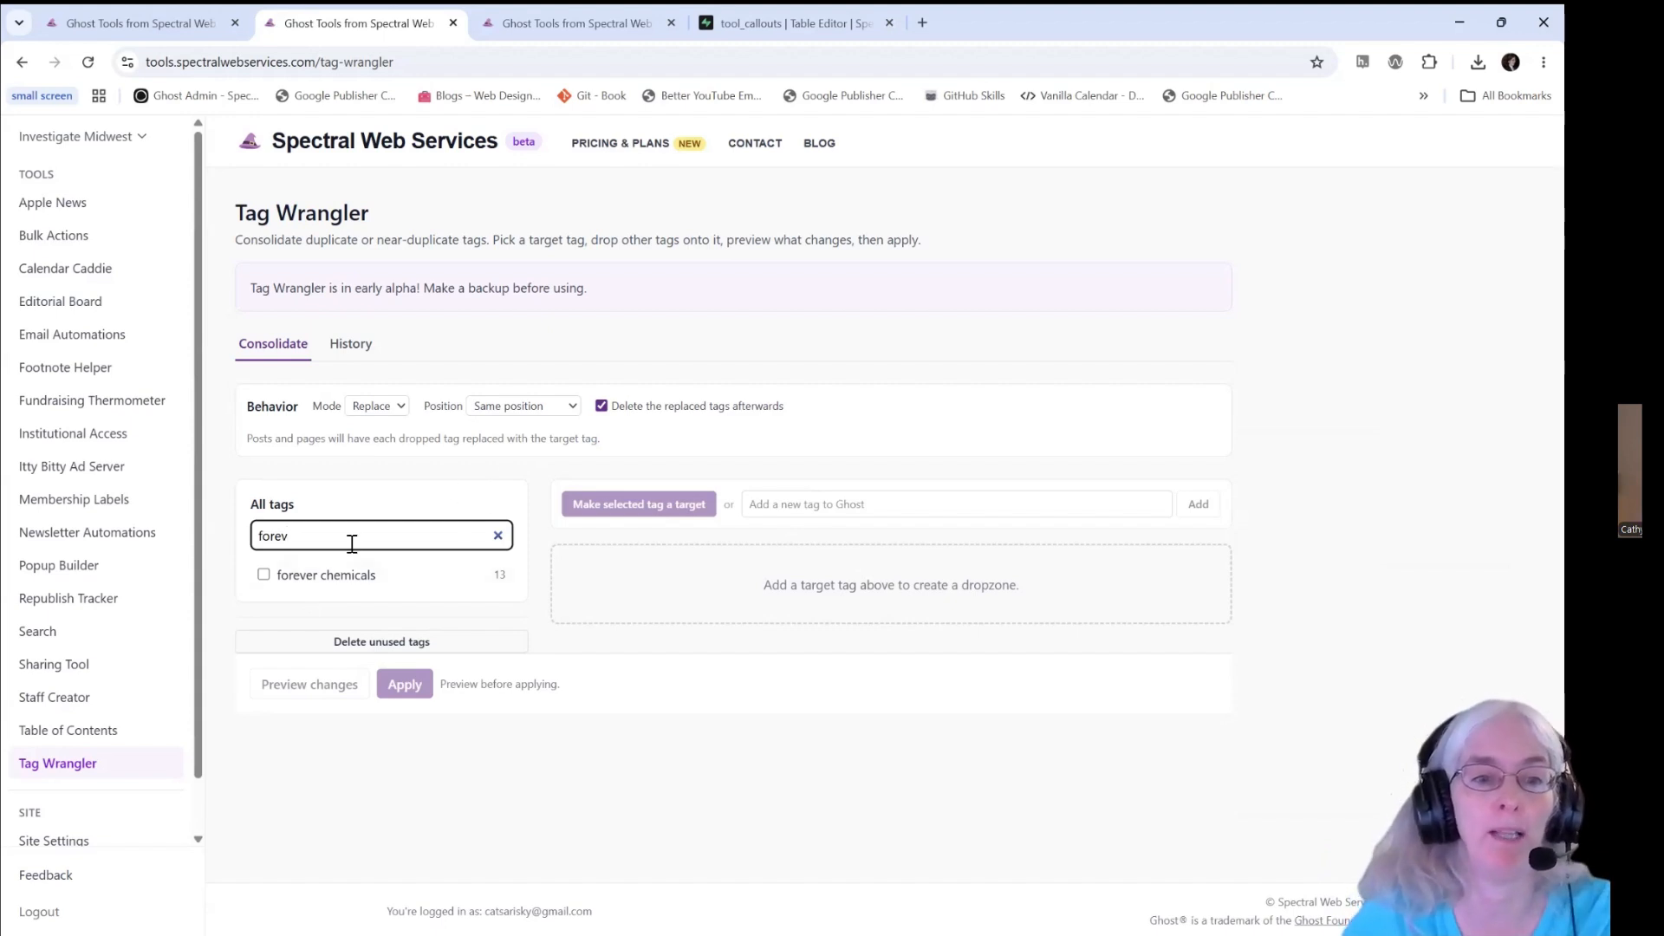
# - Search the tag list for "environment" and make the Environment tag a target
pyautogui.moveTo(351, 543); pyautogui.dragTo(241, 551)
pyautogui.write('environment')
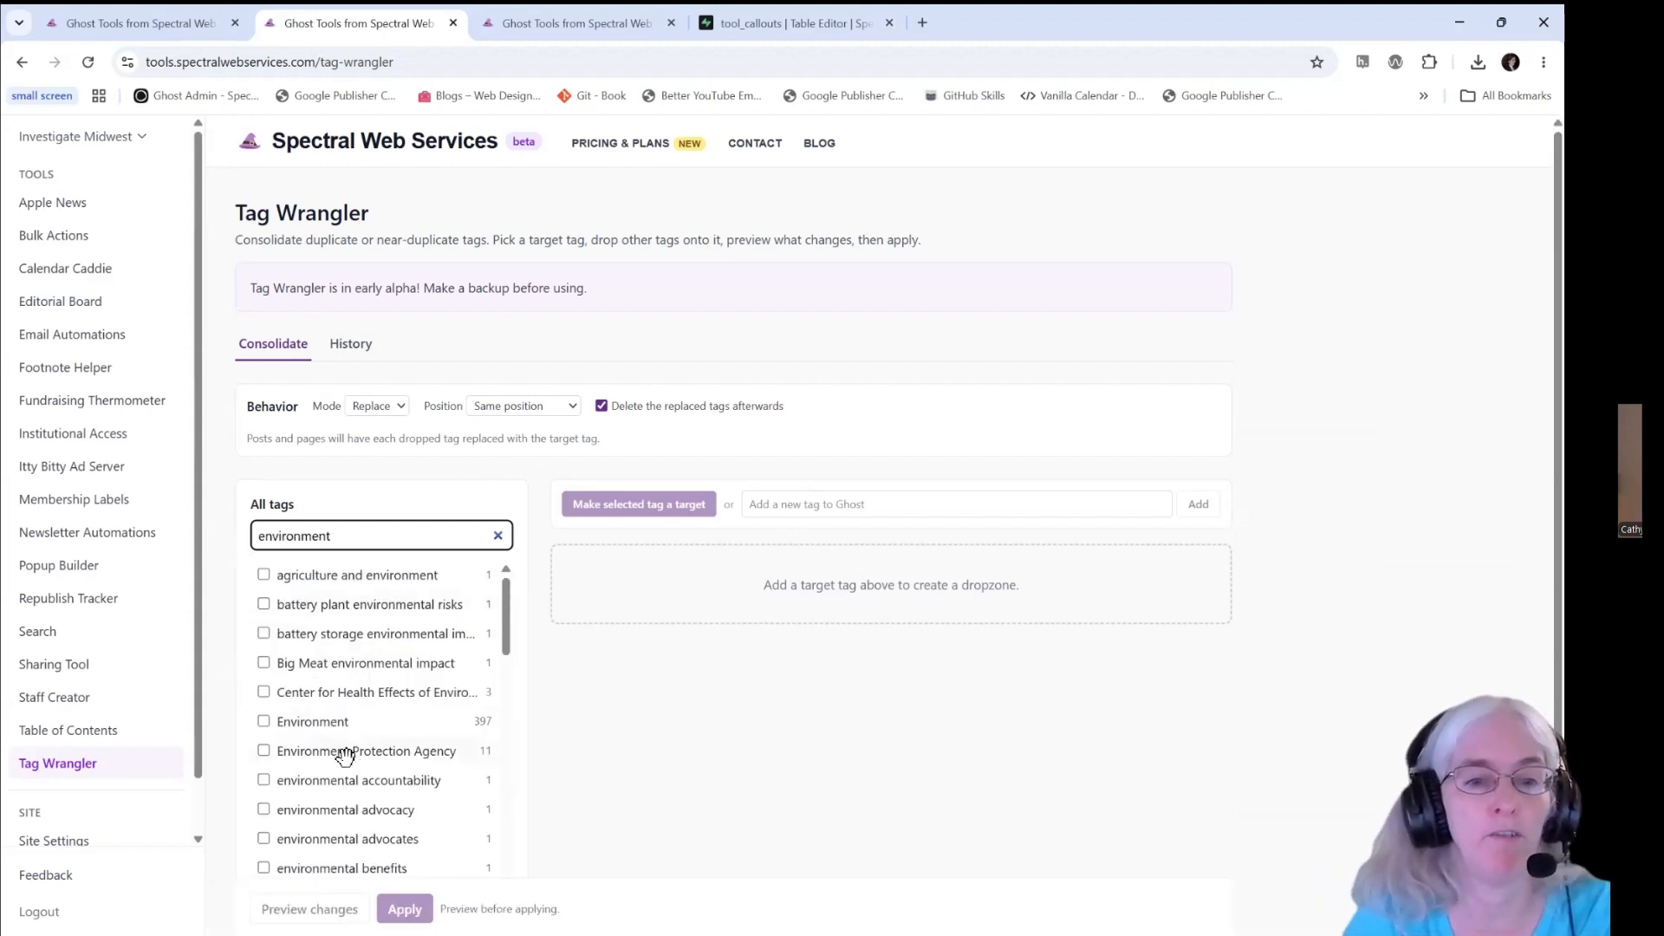
pyautogui.click(324, 725)
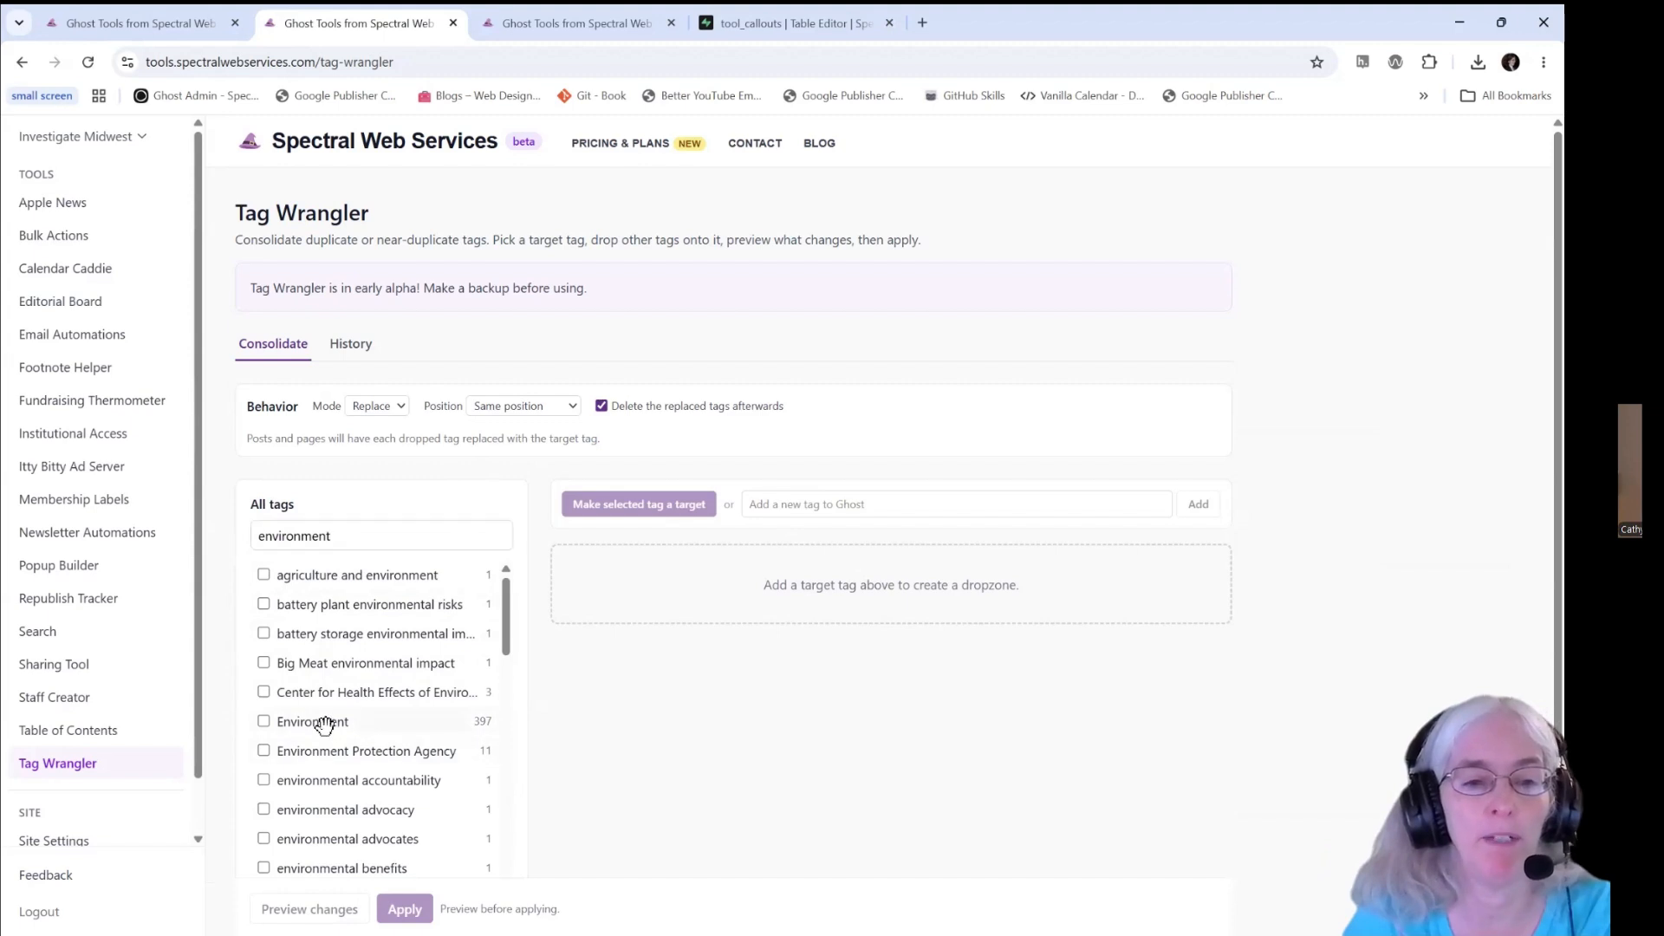
pyautogui.click(264, 725)
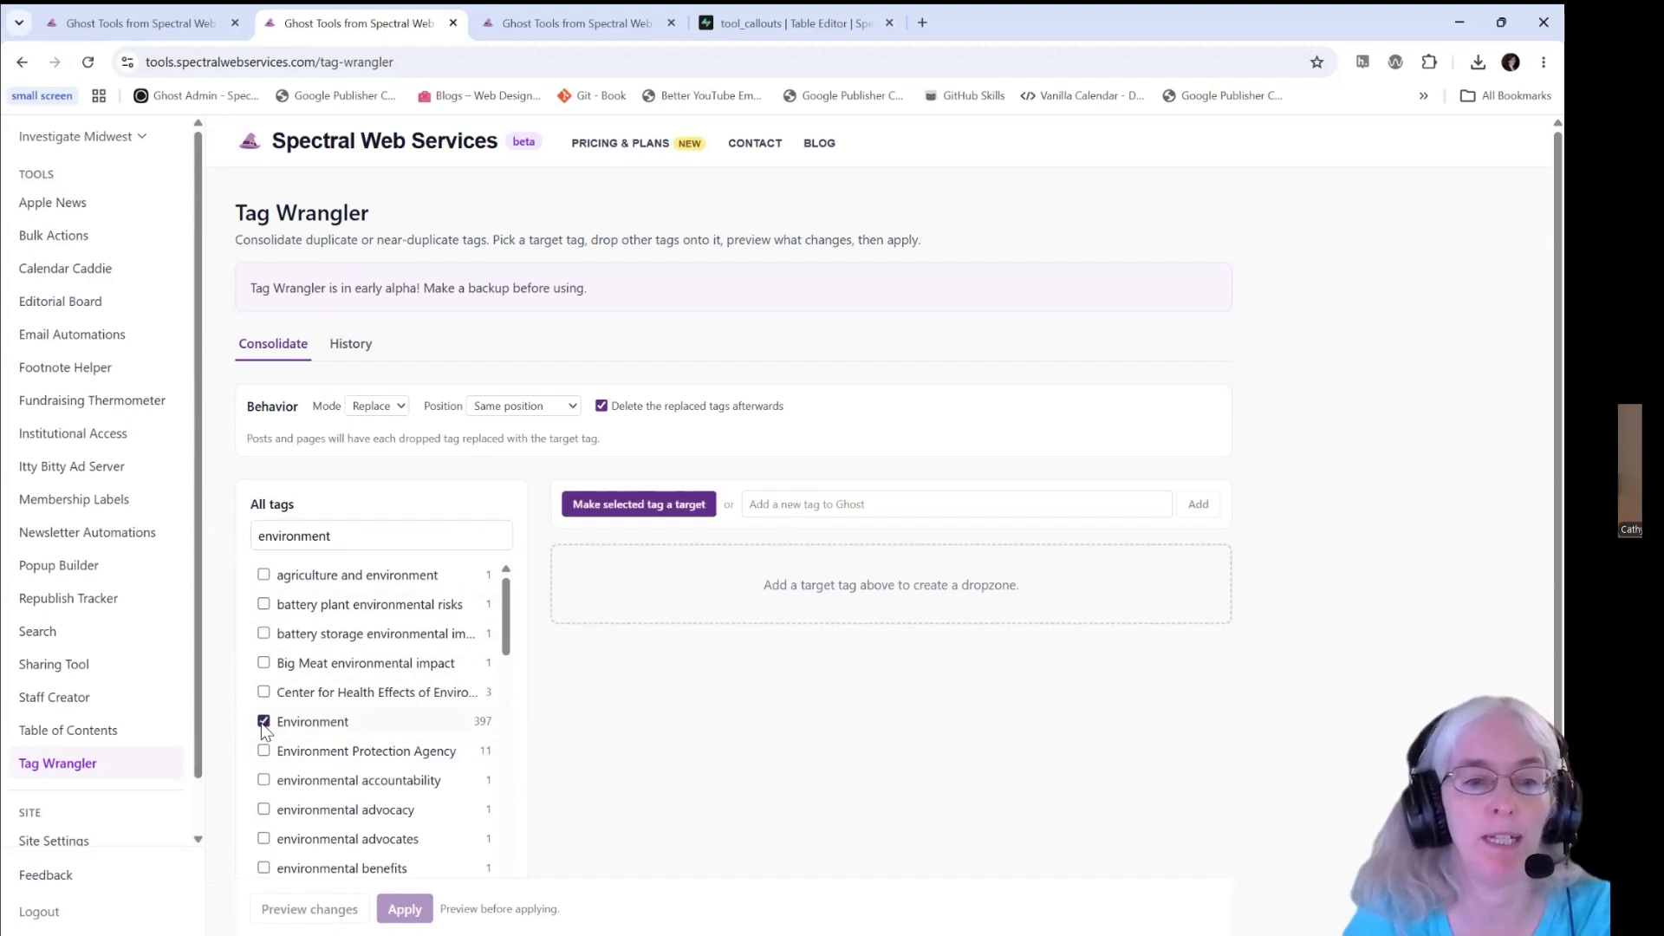
pyautogui.click(623, 512)
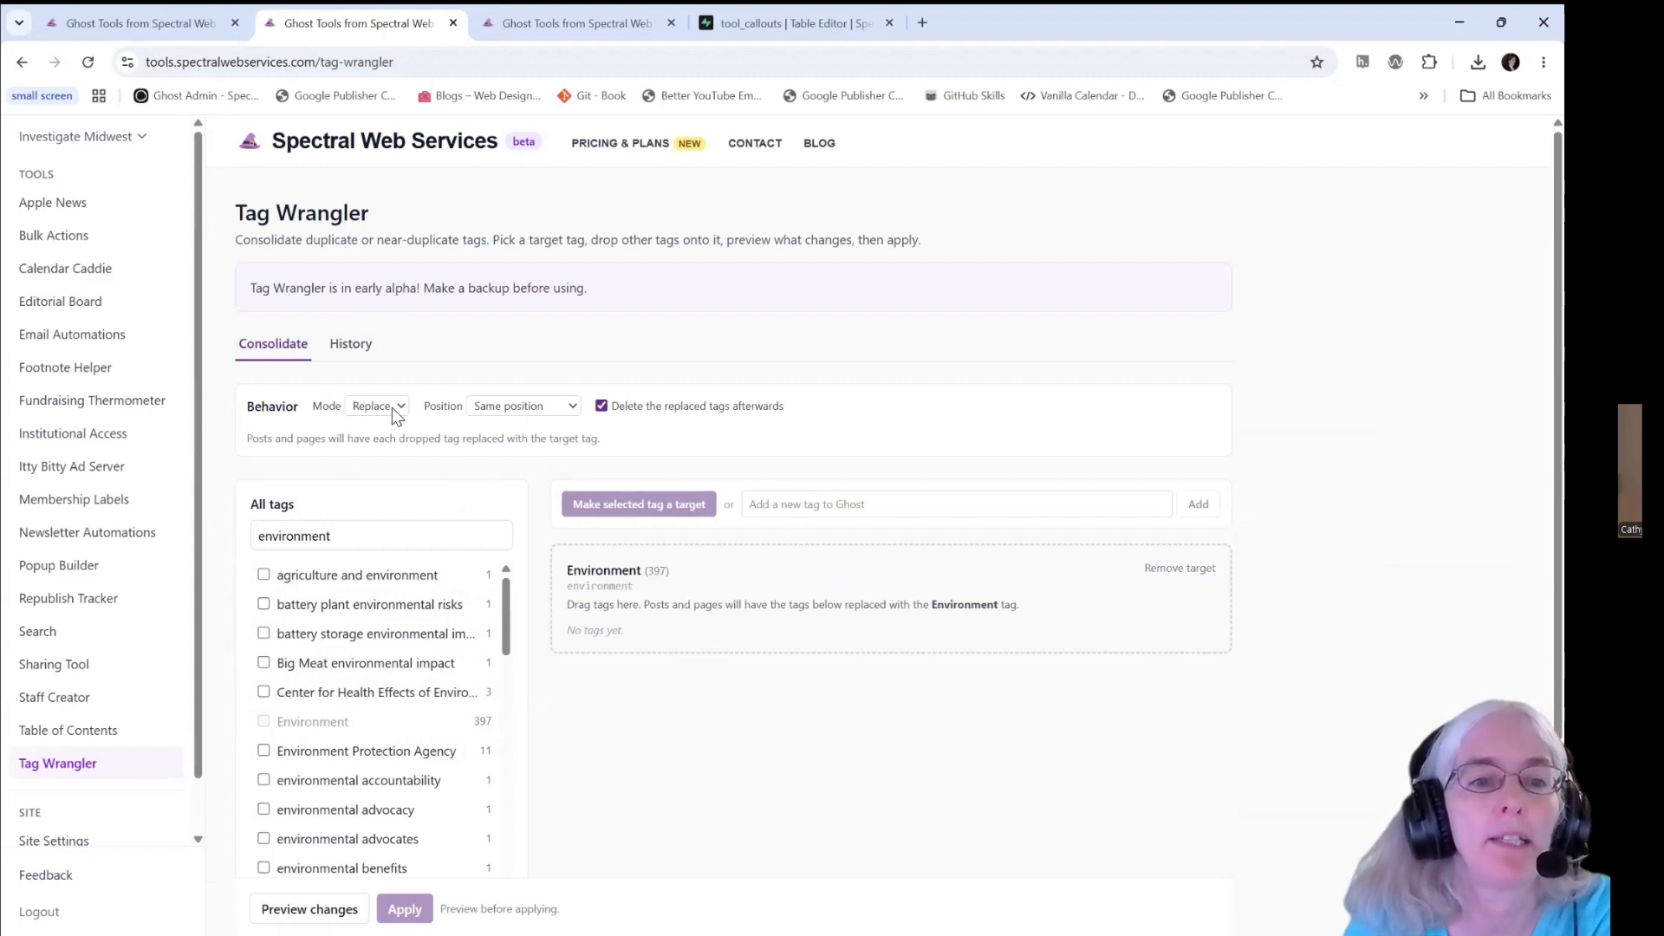
# - Set the consolidation behavior to Add mode with the target tag placed in the First (primary_tag) position
pyautogui.click(364, 449)
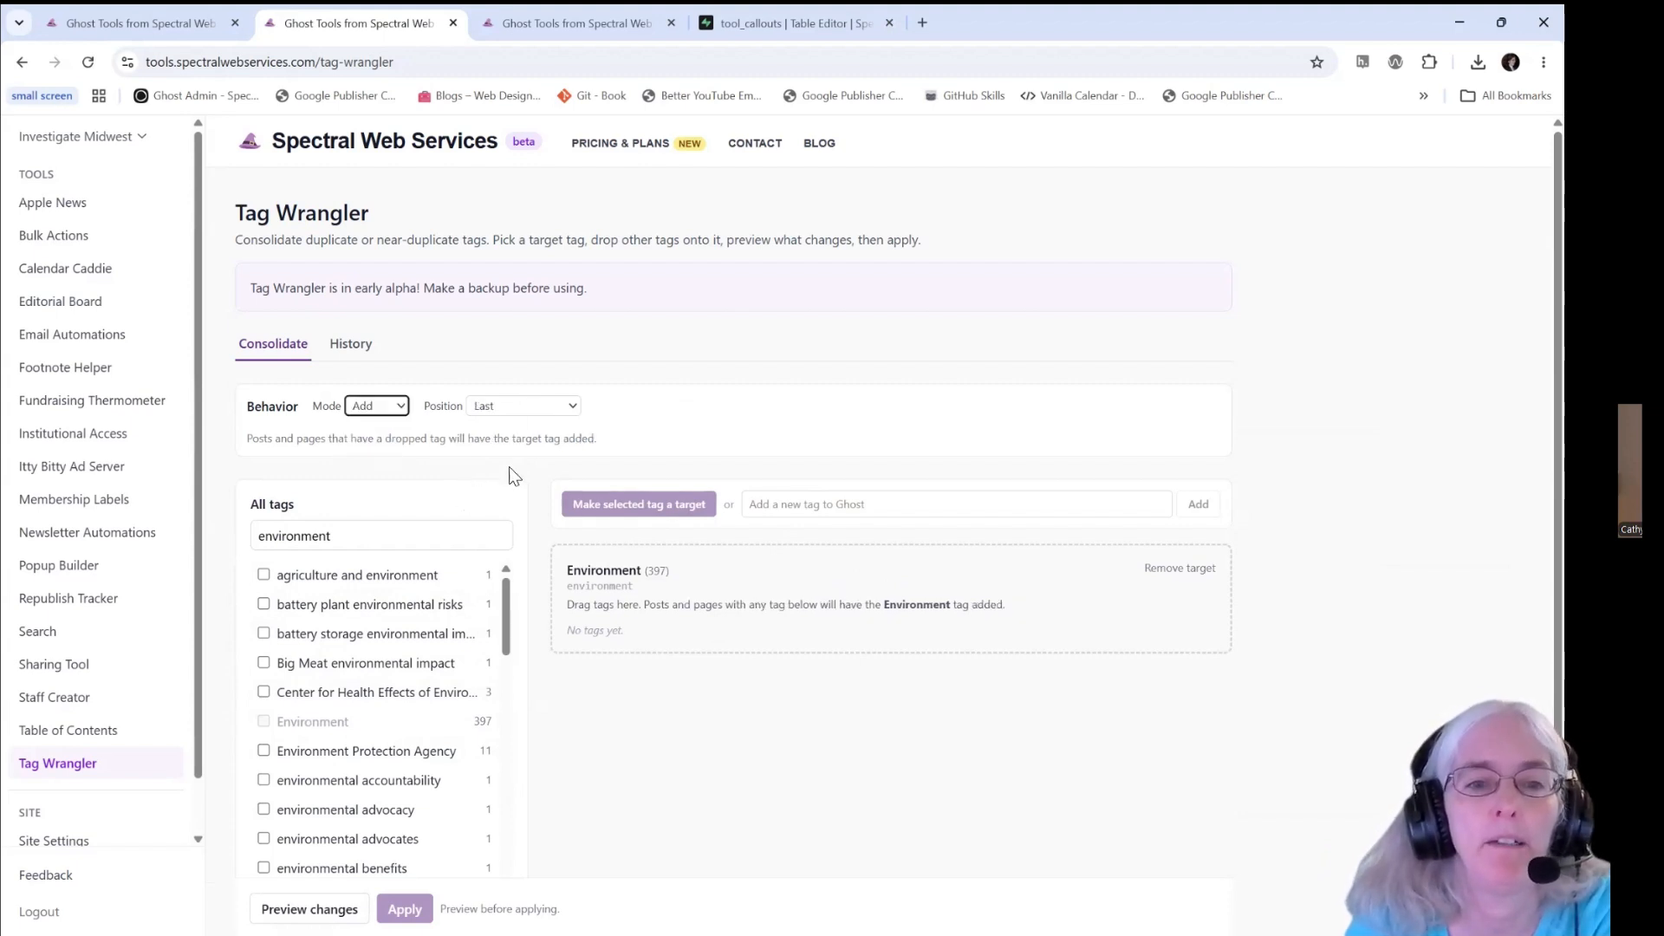
pyautogui.click(539, 409)
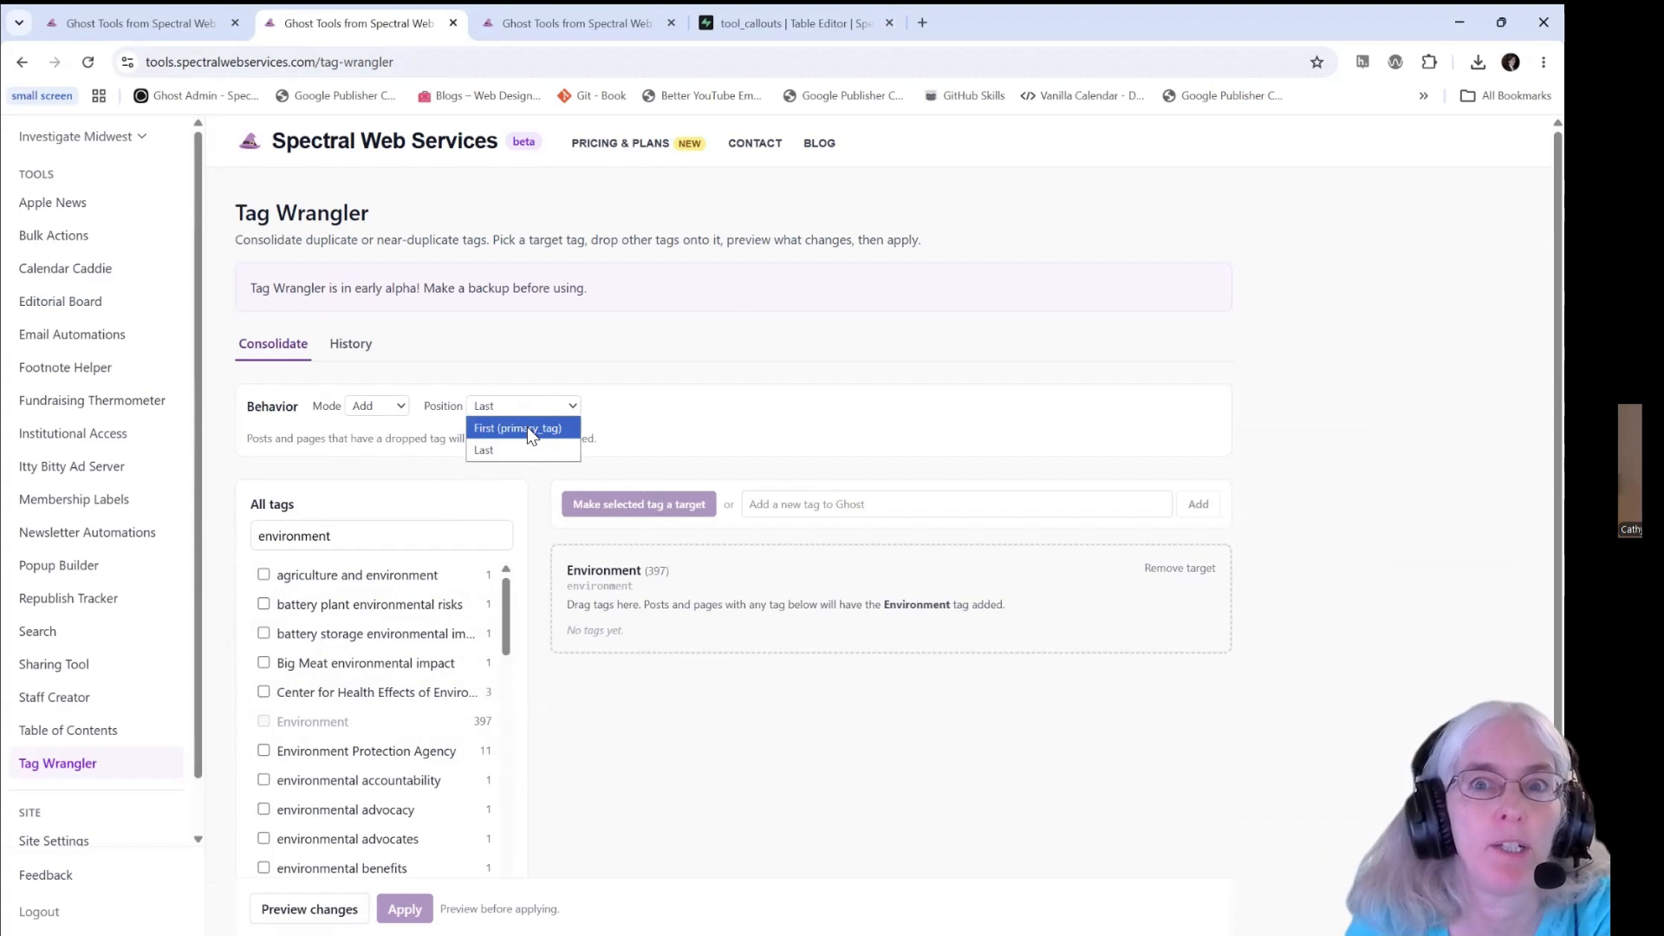
pyautogui.click(527, 428)
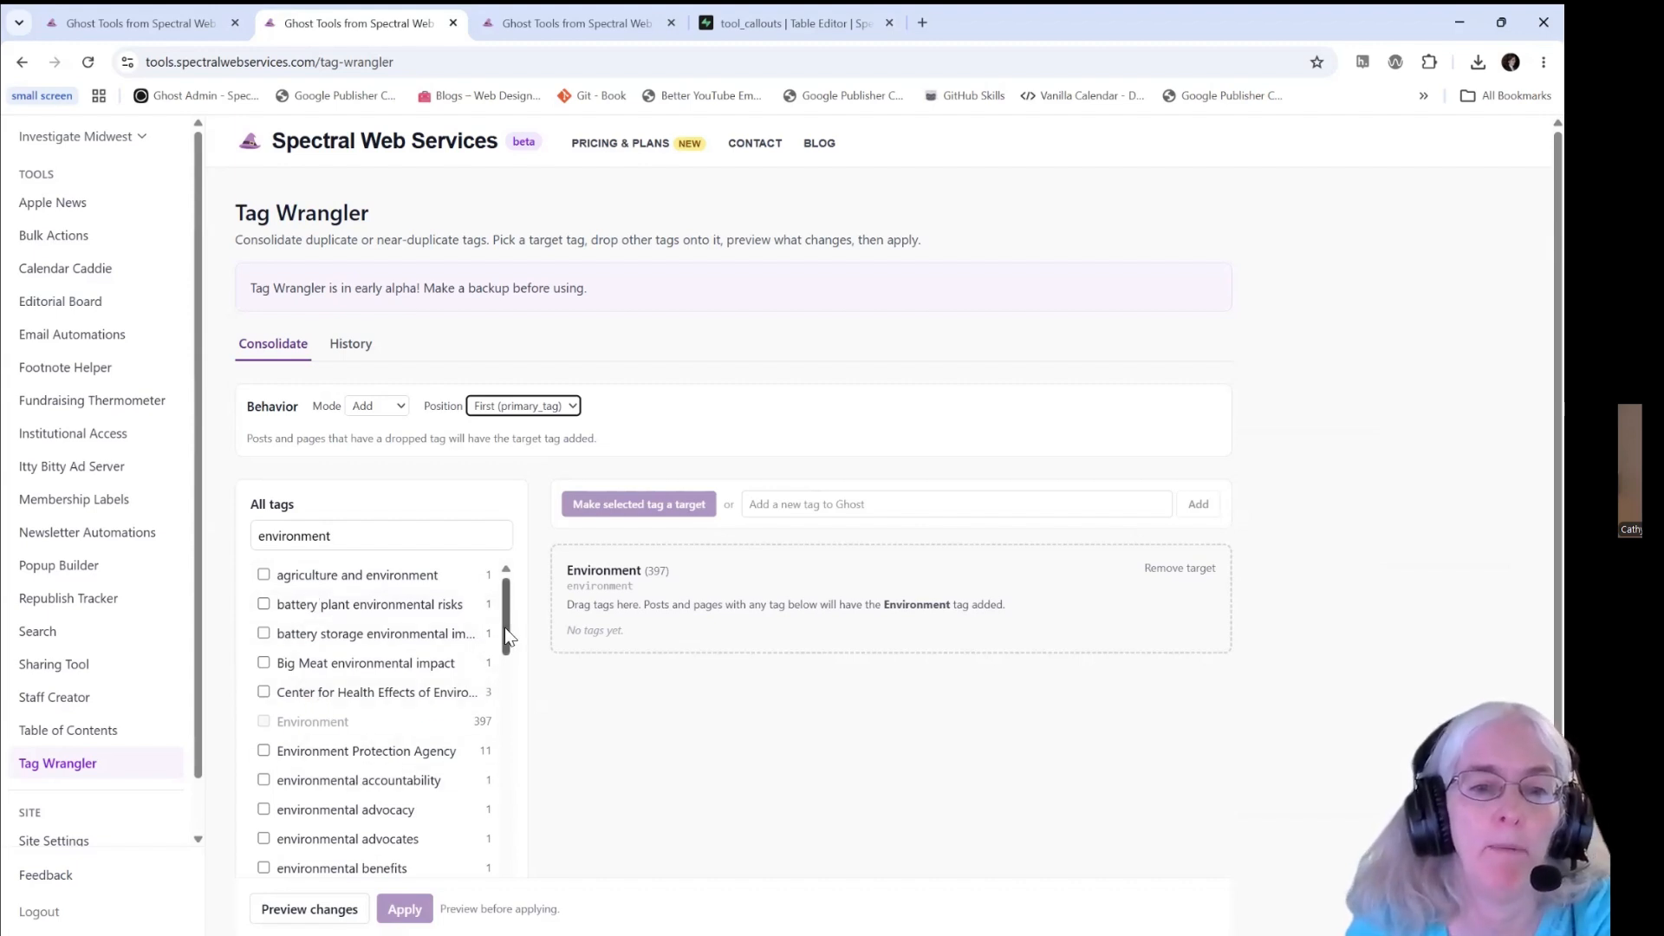
# - Find the environmental health tag in the filtered list and add it to the Environment target
pyautogui.moveTo(505, 626); pyautogui.dragTo(501, 728)
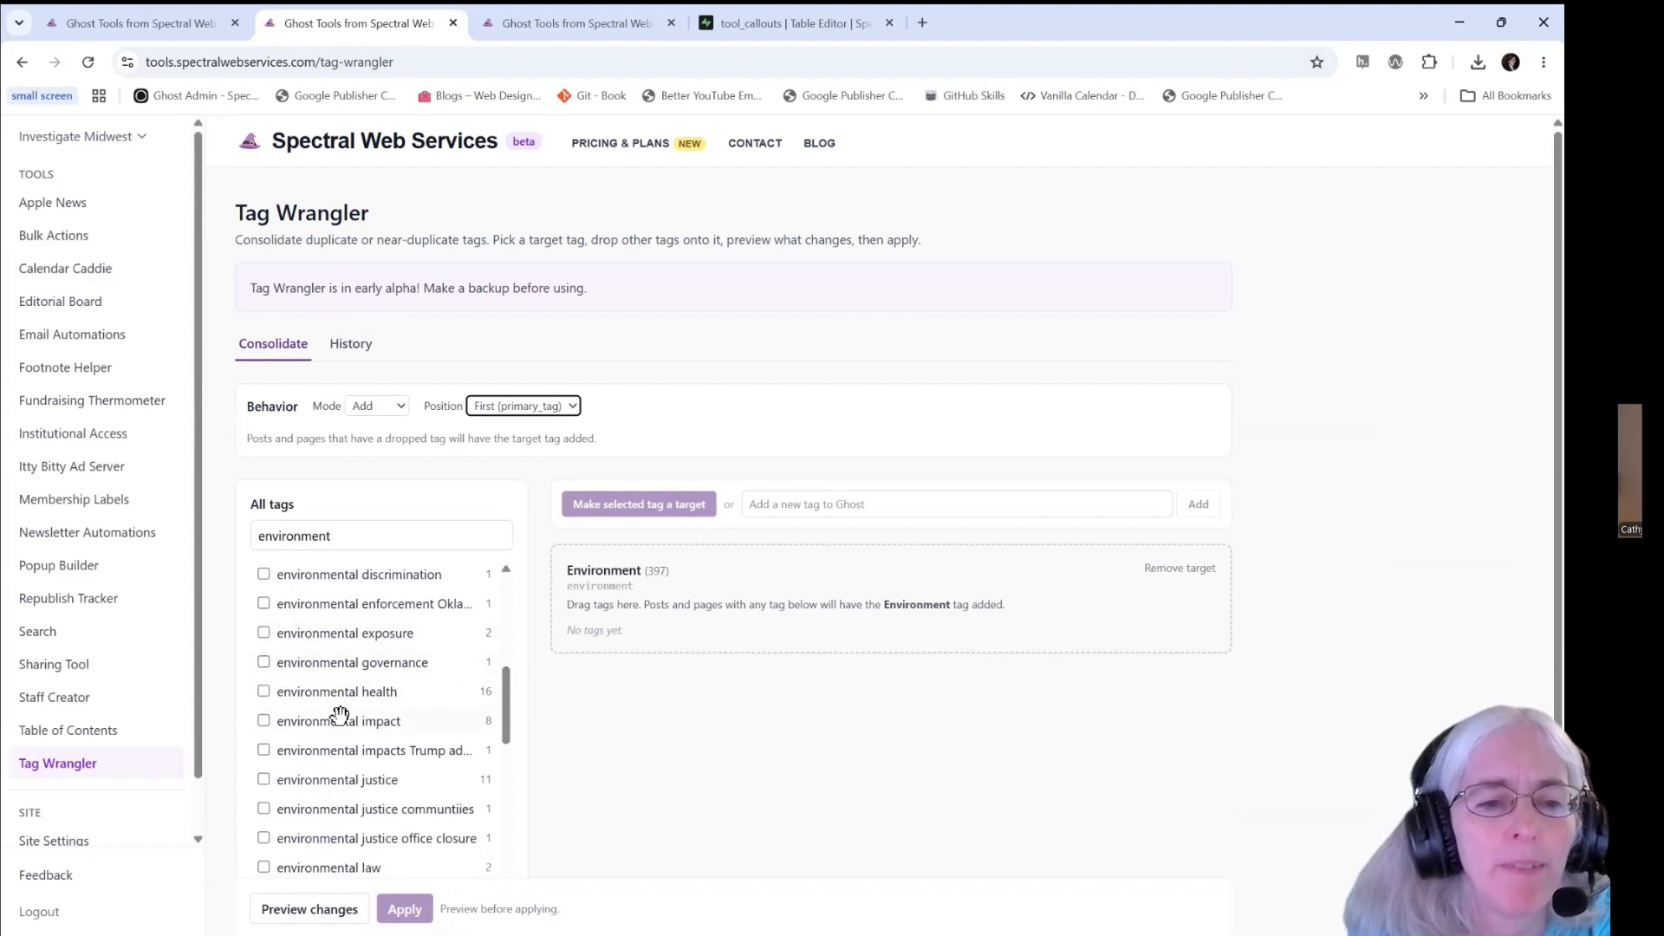
pyautogui.click(263, 691)
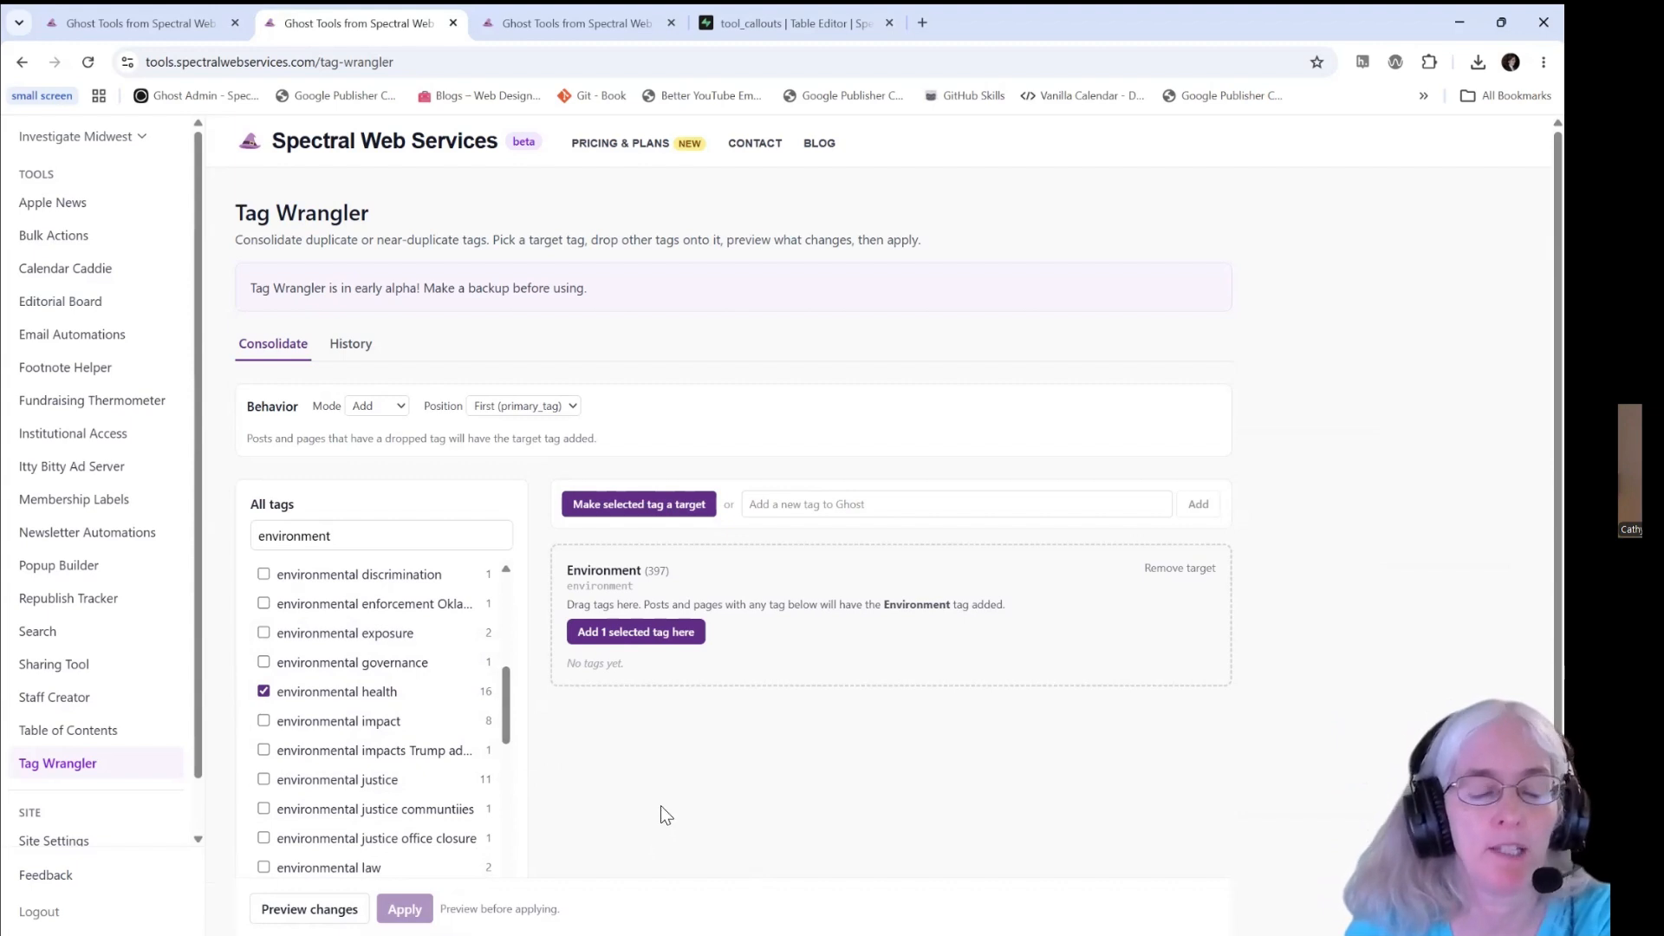
pyautogui.scroll(-3, 416, 802)
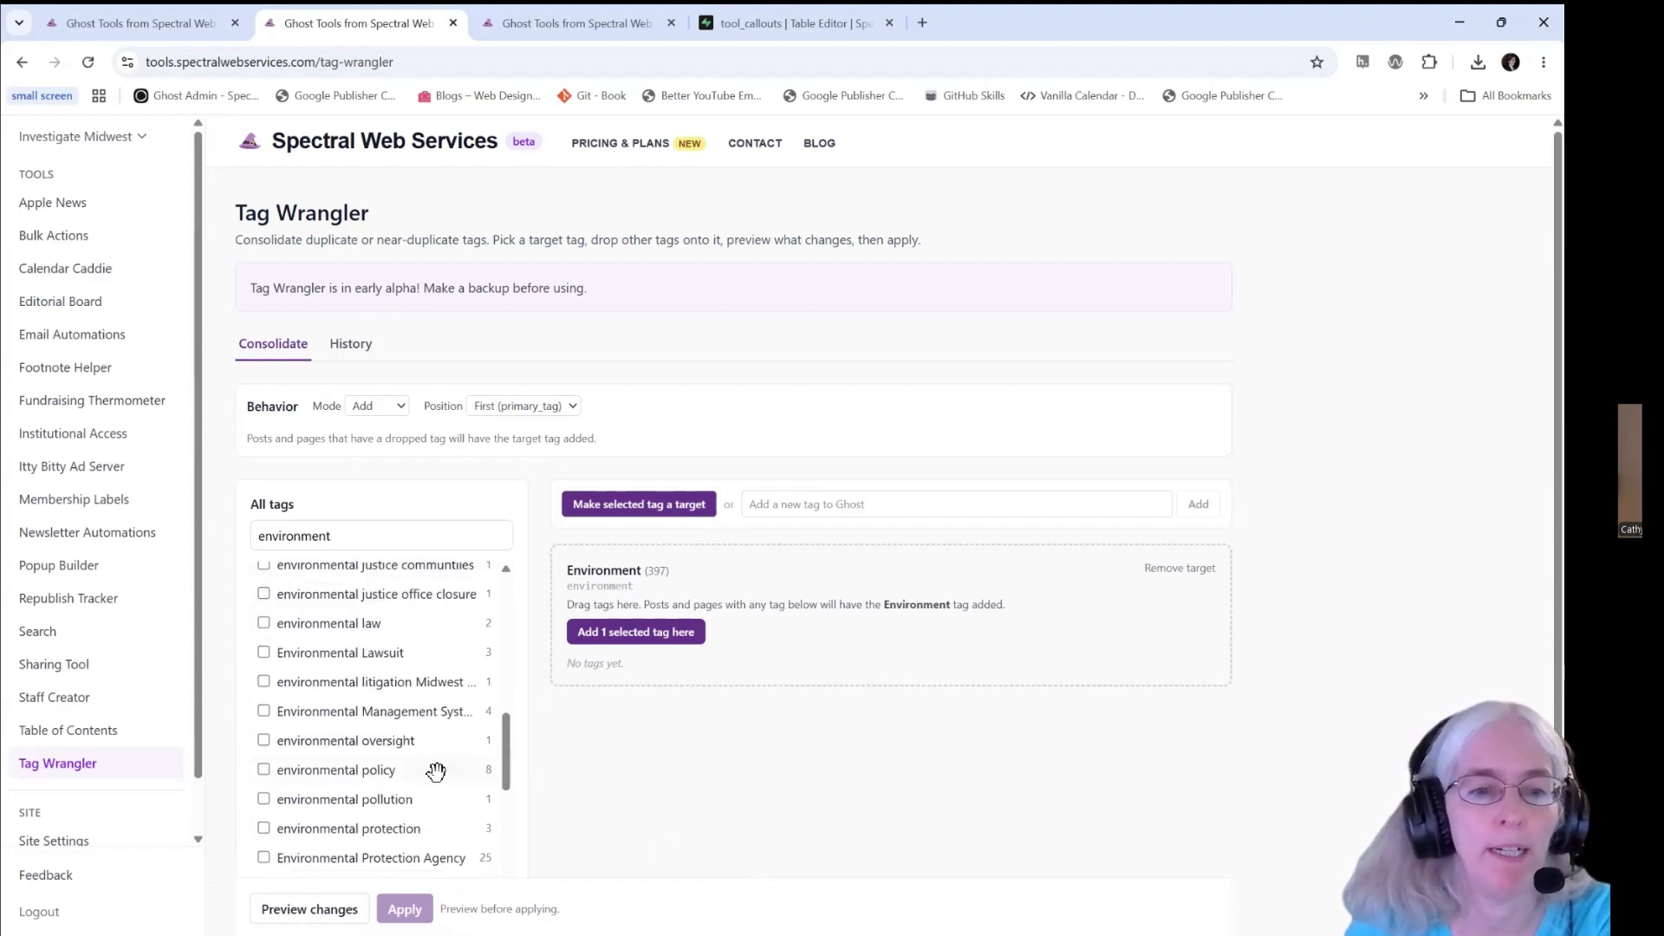
pyautogui.scroll(3, 434, 769)
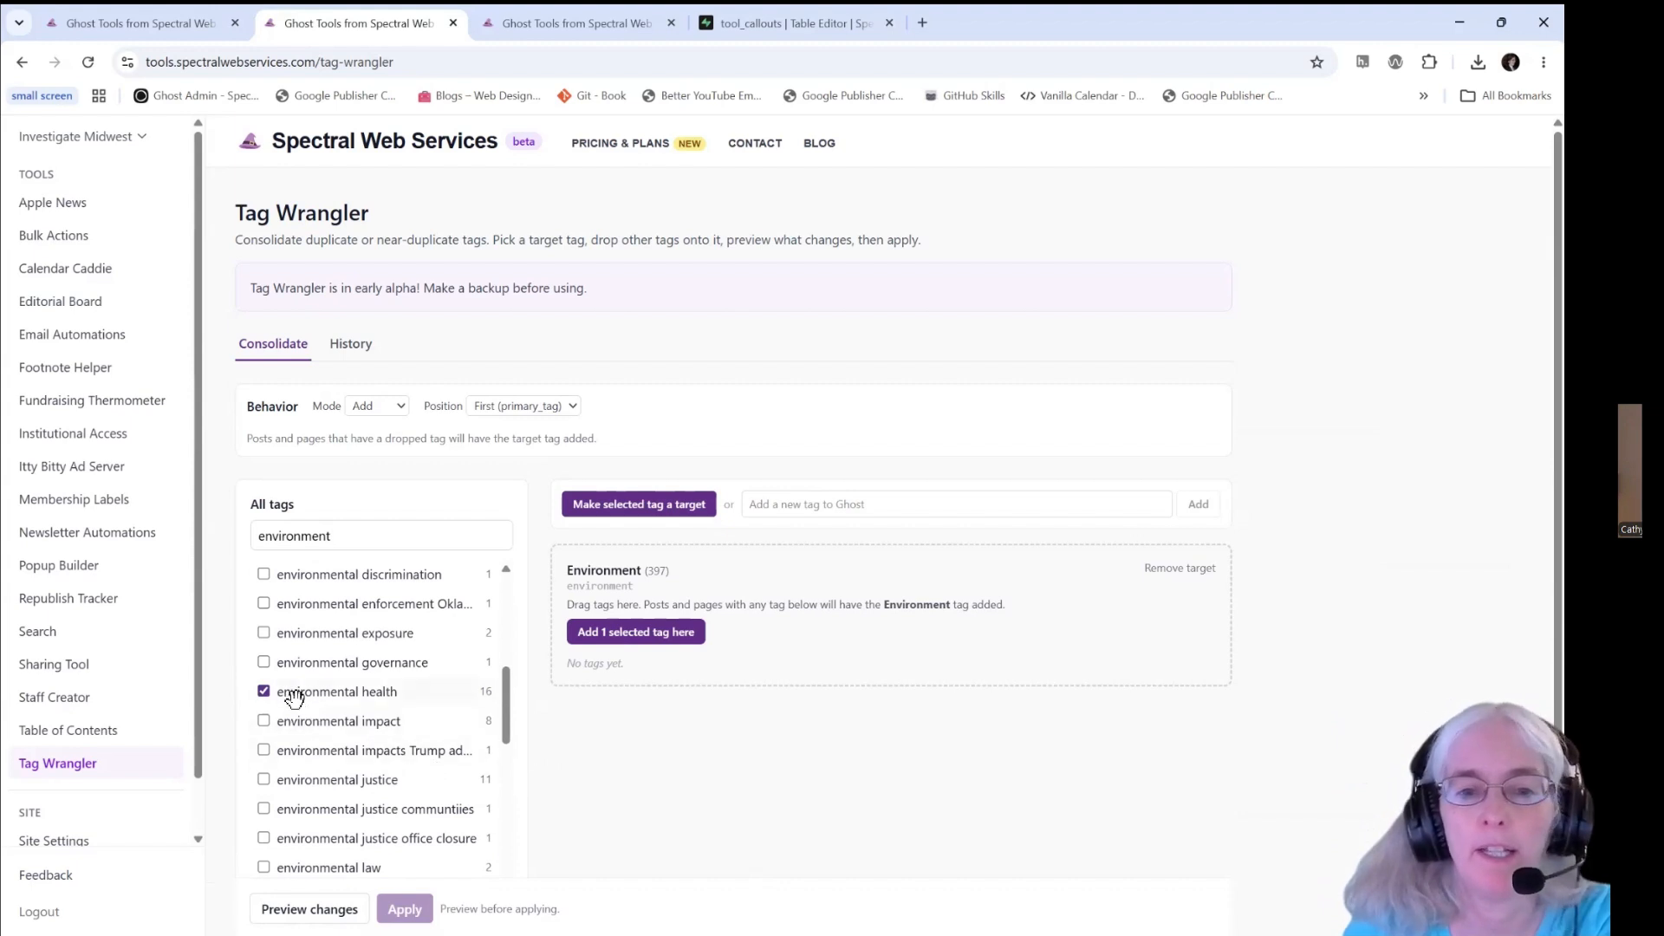
pyautogui.moveTo(295, 699); pyautogui.dragTo(806, 611)
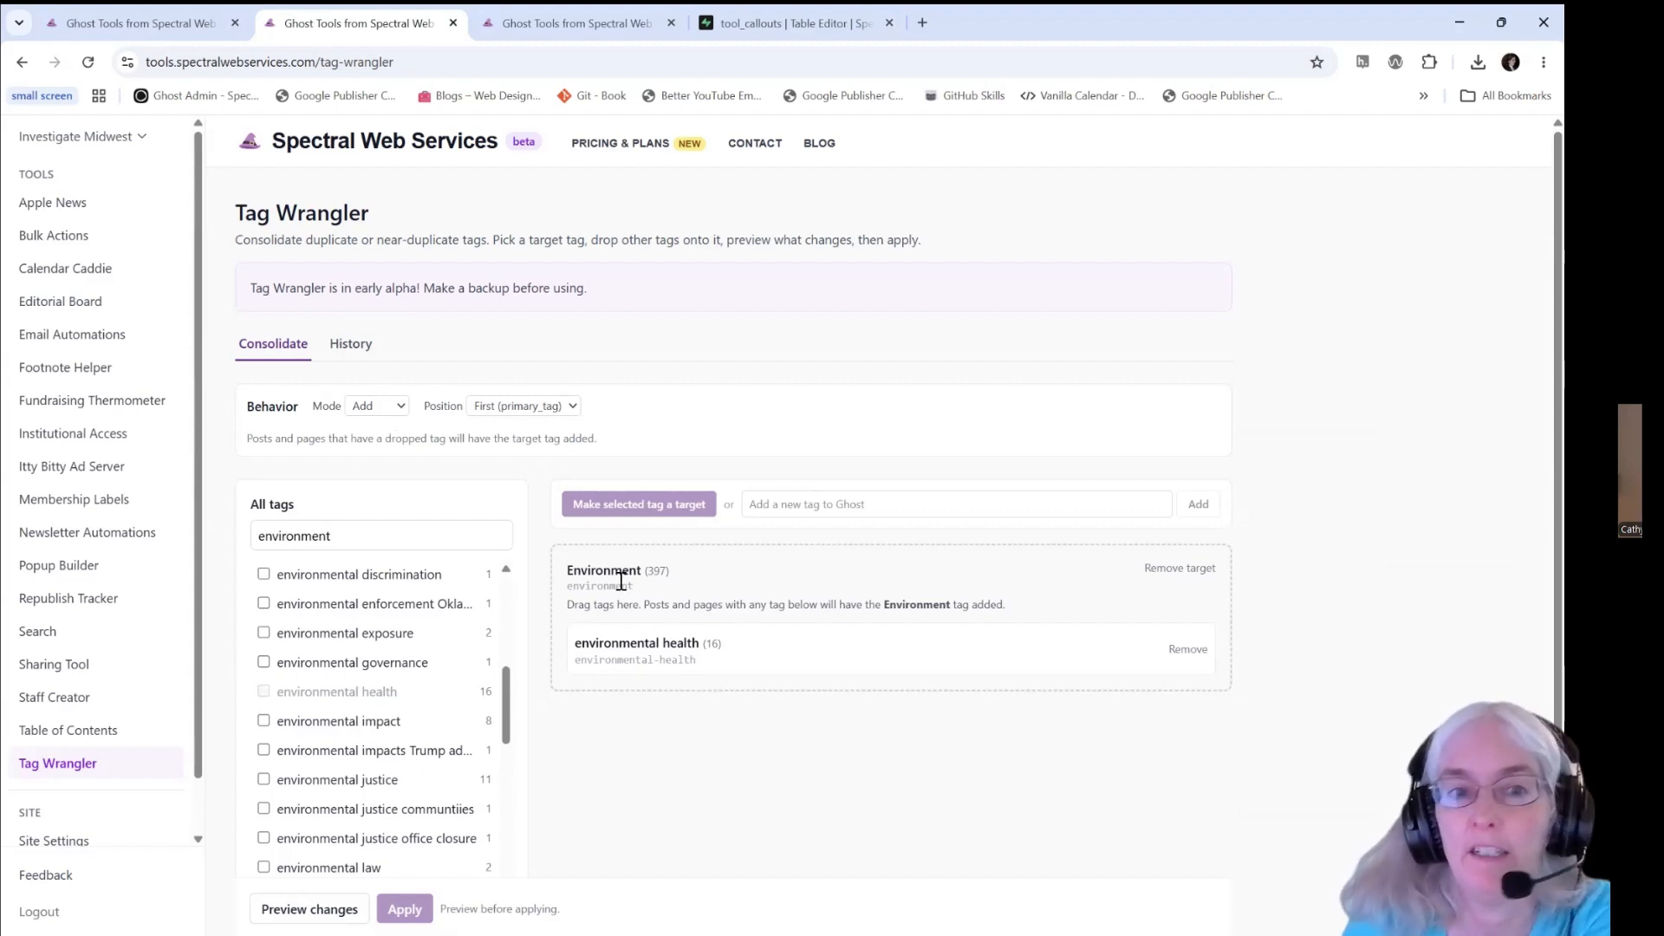
pyautogui.click(554, 409)
pyautogui.click(650, 421)
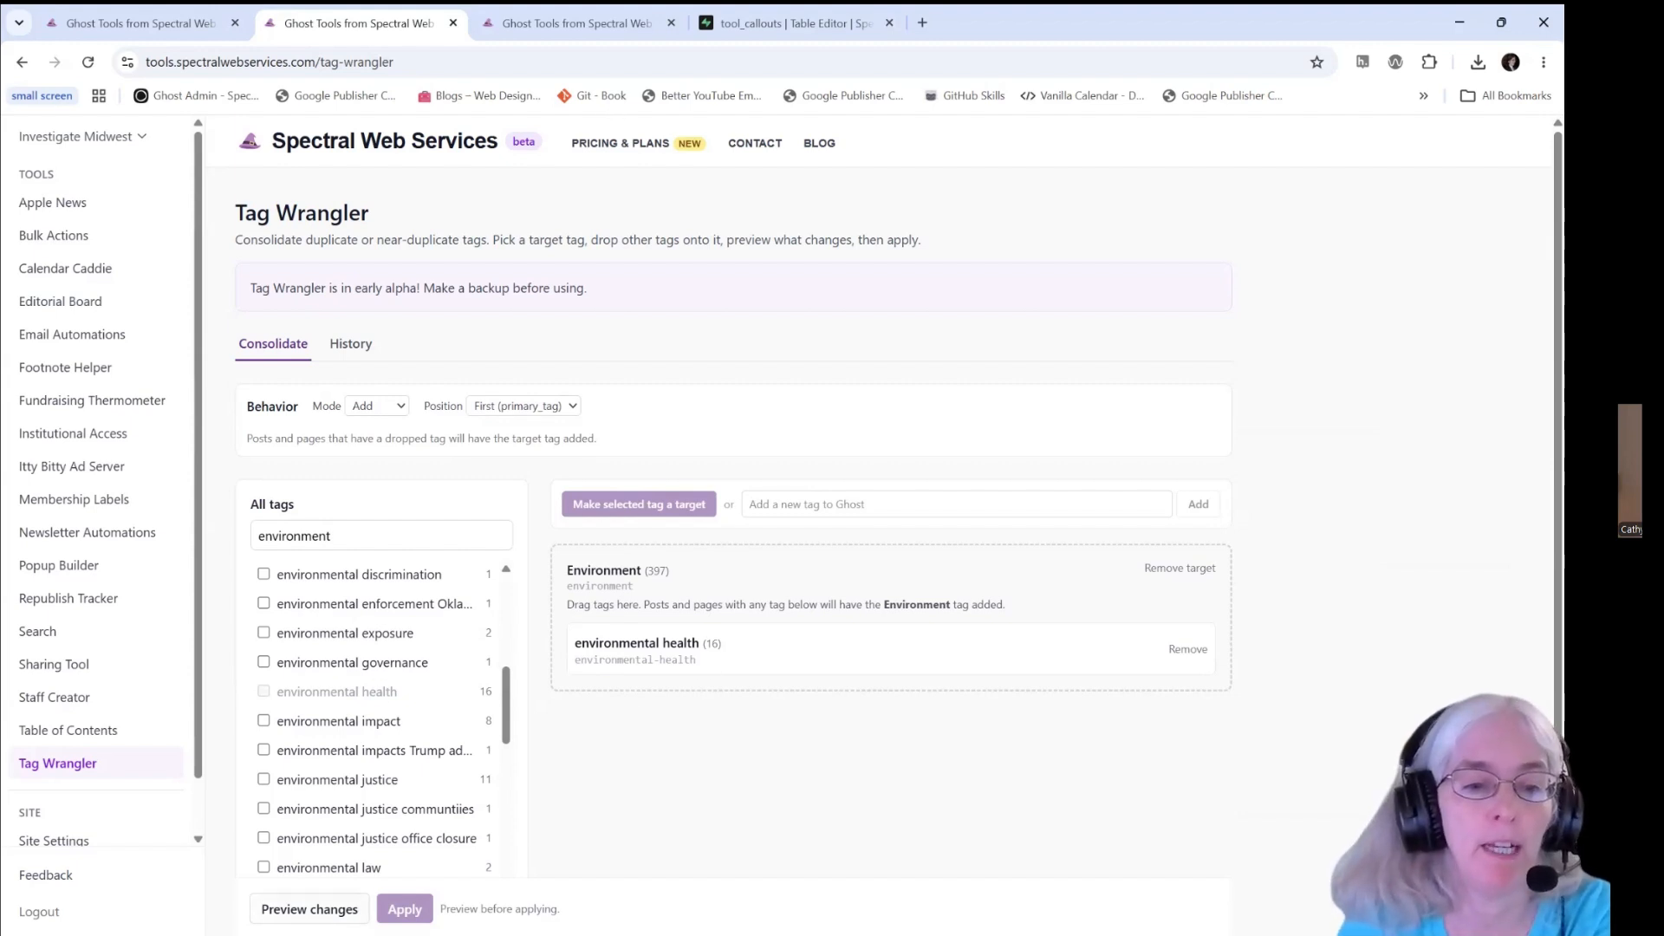
# - Preview and apply adding the Environment tag to the posts and pages tagged environmental health
pyautogui.click(309, 909)
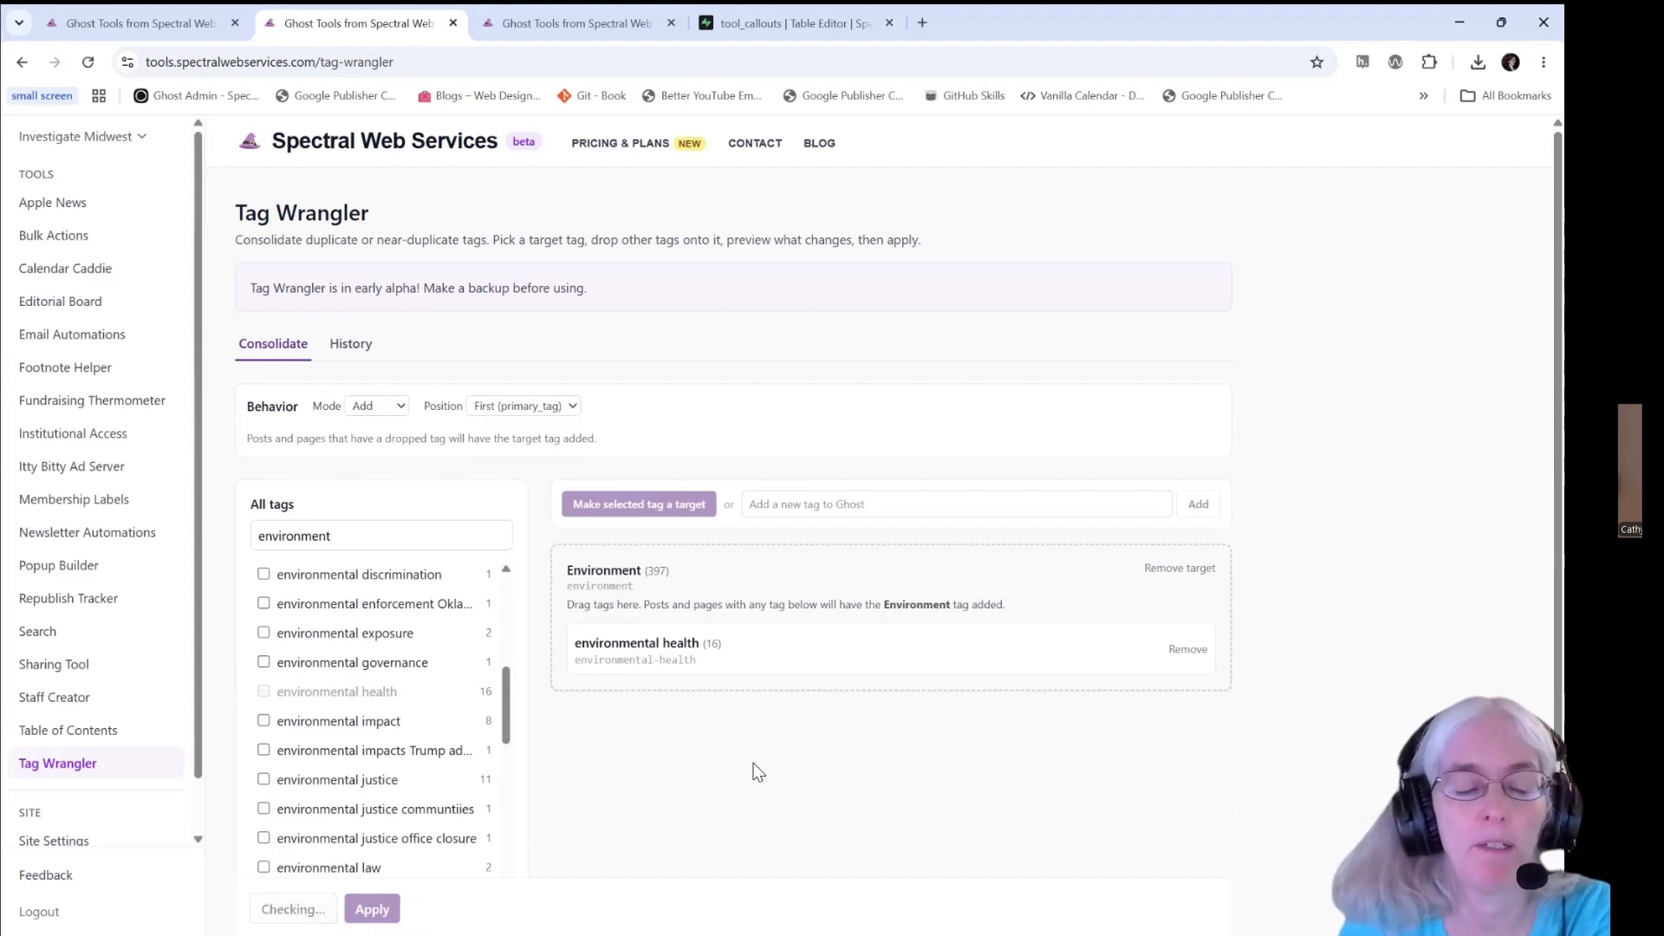
pyautogui.scroll(-3, 753, 727)
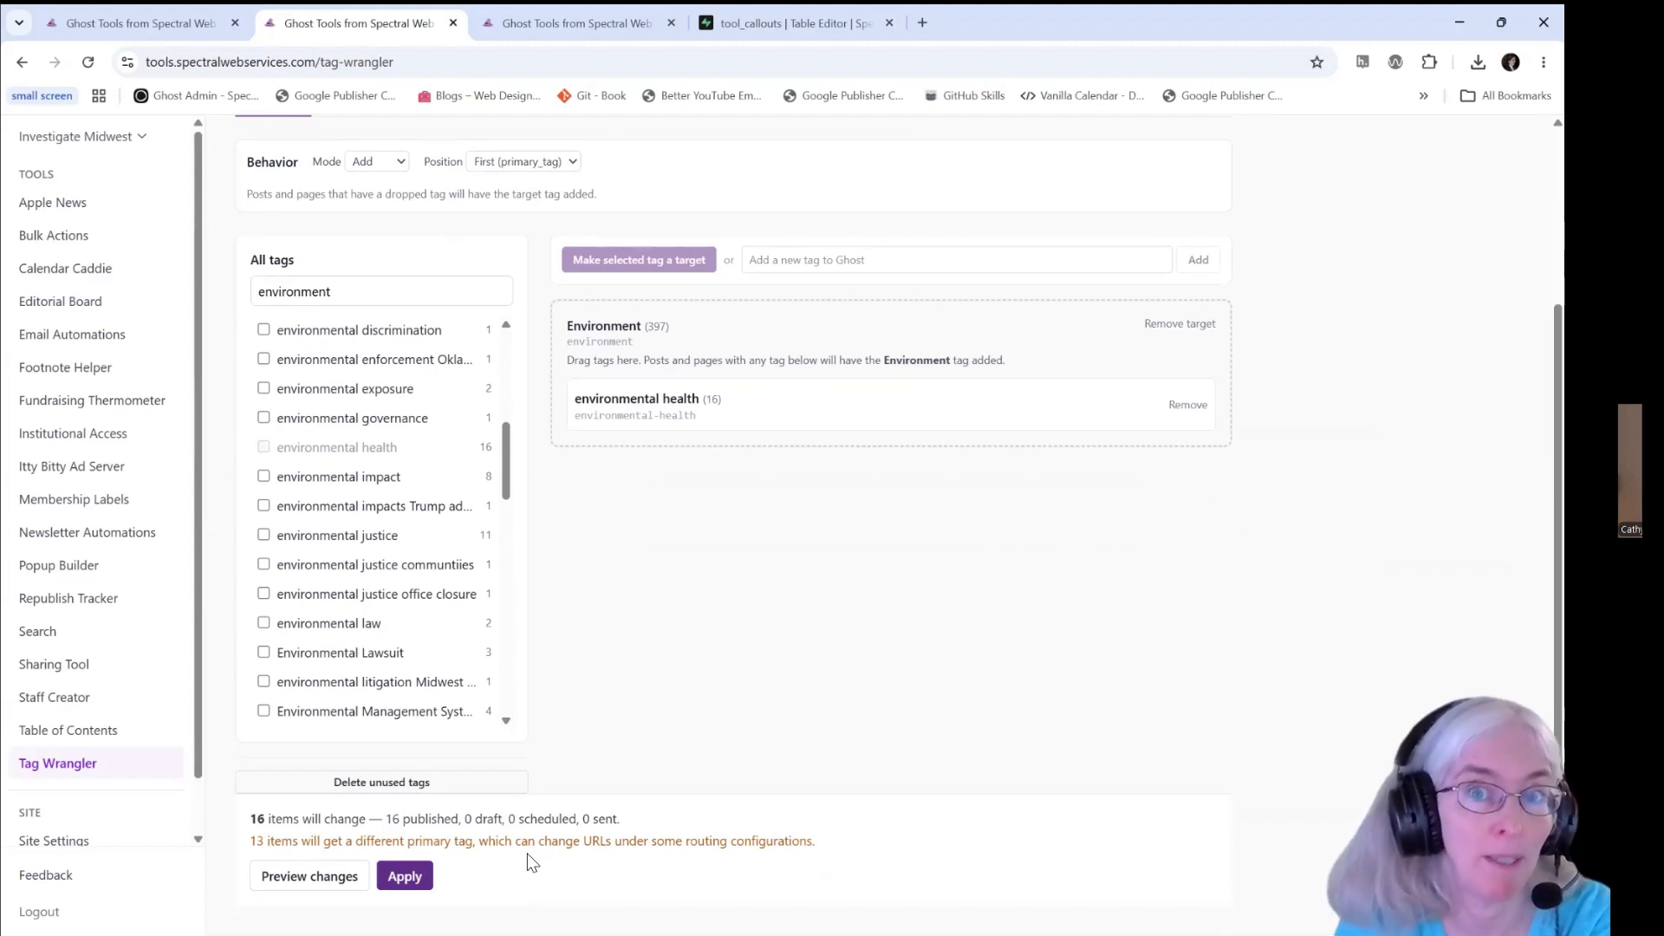
pyautogui.click(405, 877)
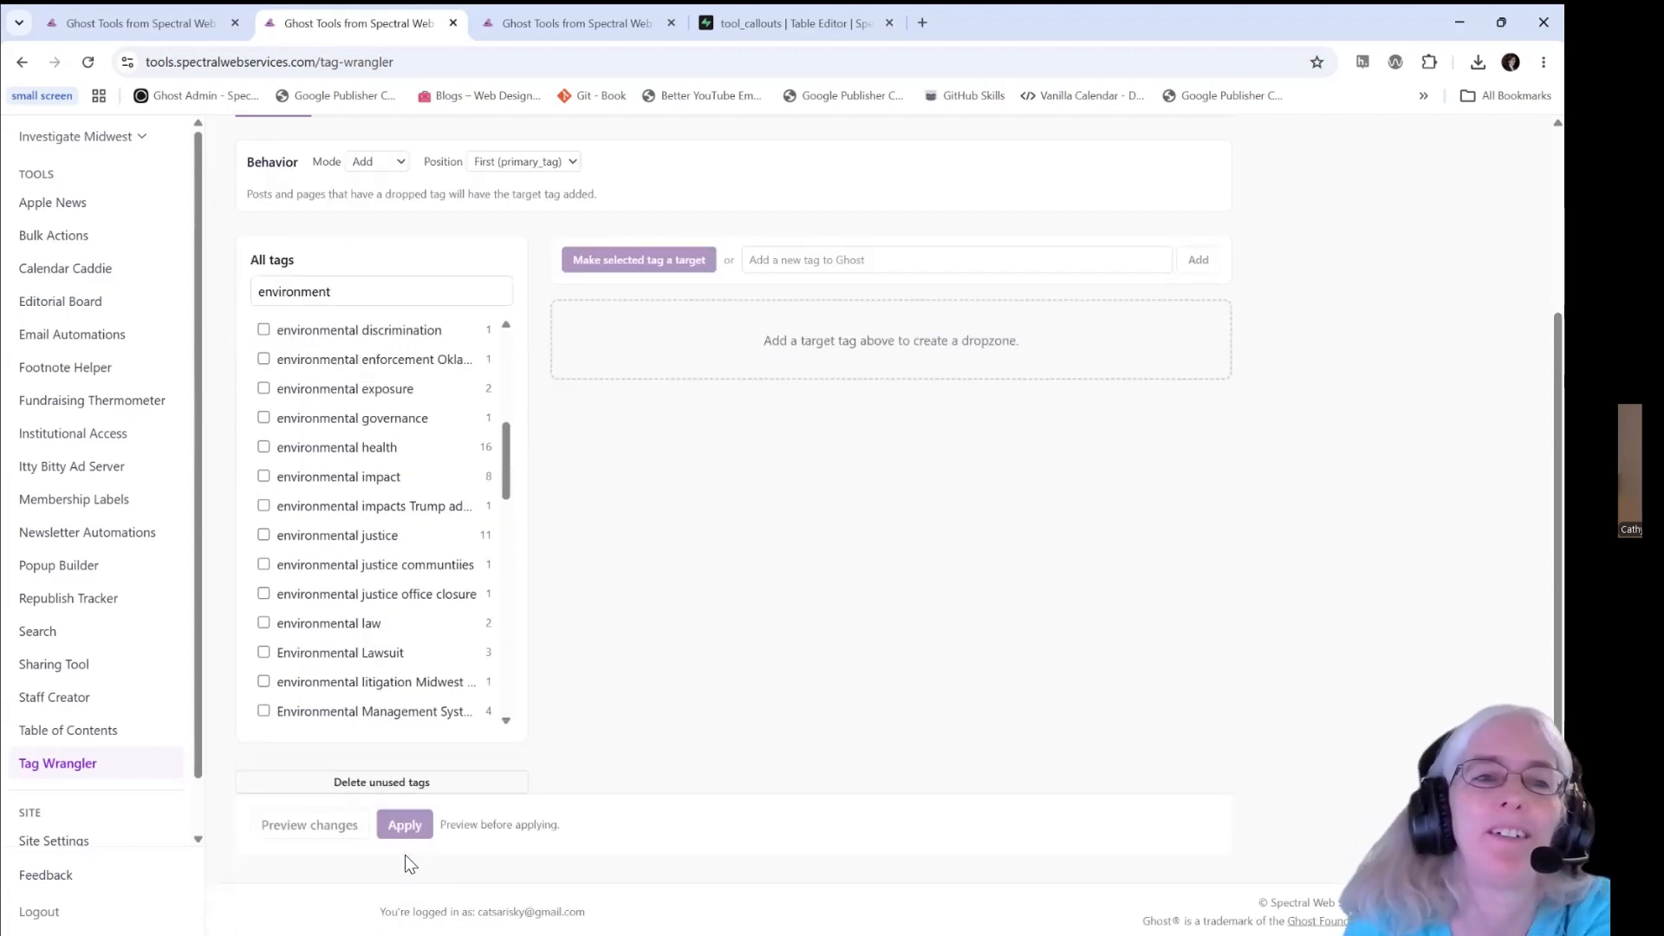
# - Open Tag Wrangler's history to review the applied tag changes
pyautogui.scroll(3, 685, 728)
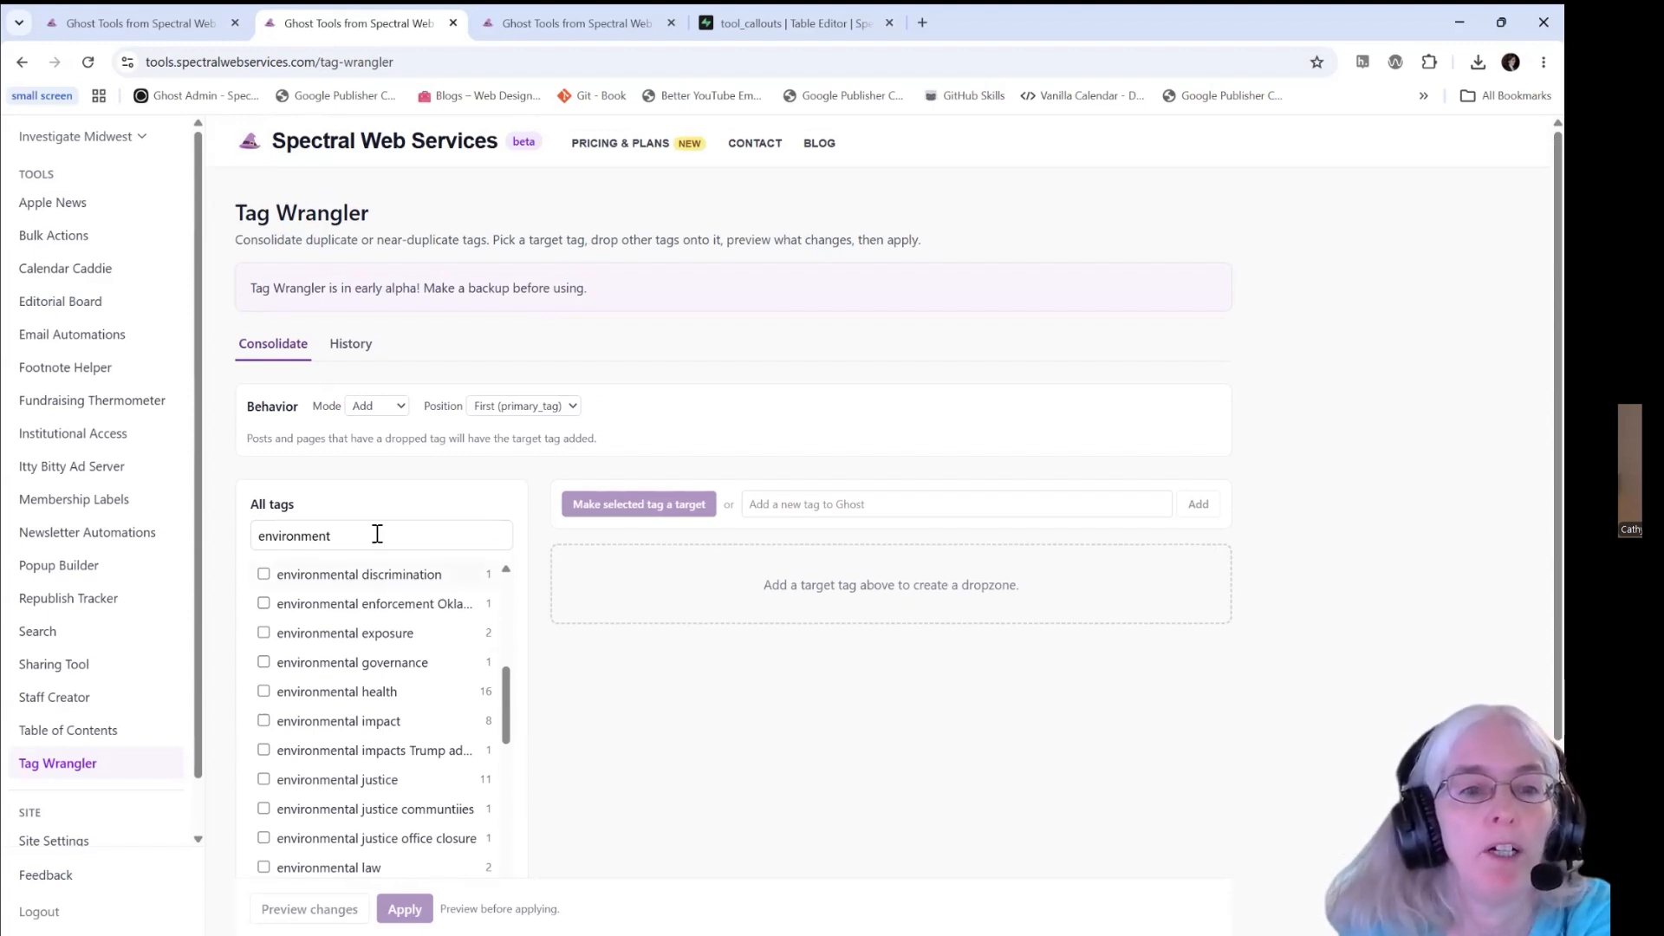
pyautogui.click(351, 344)
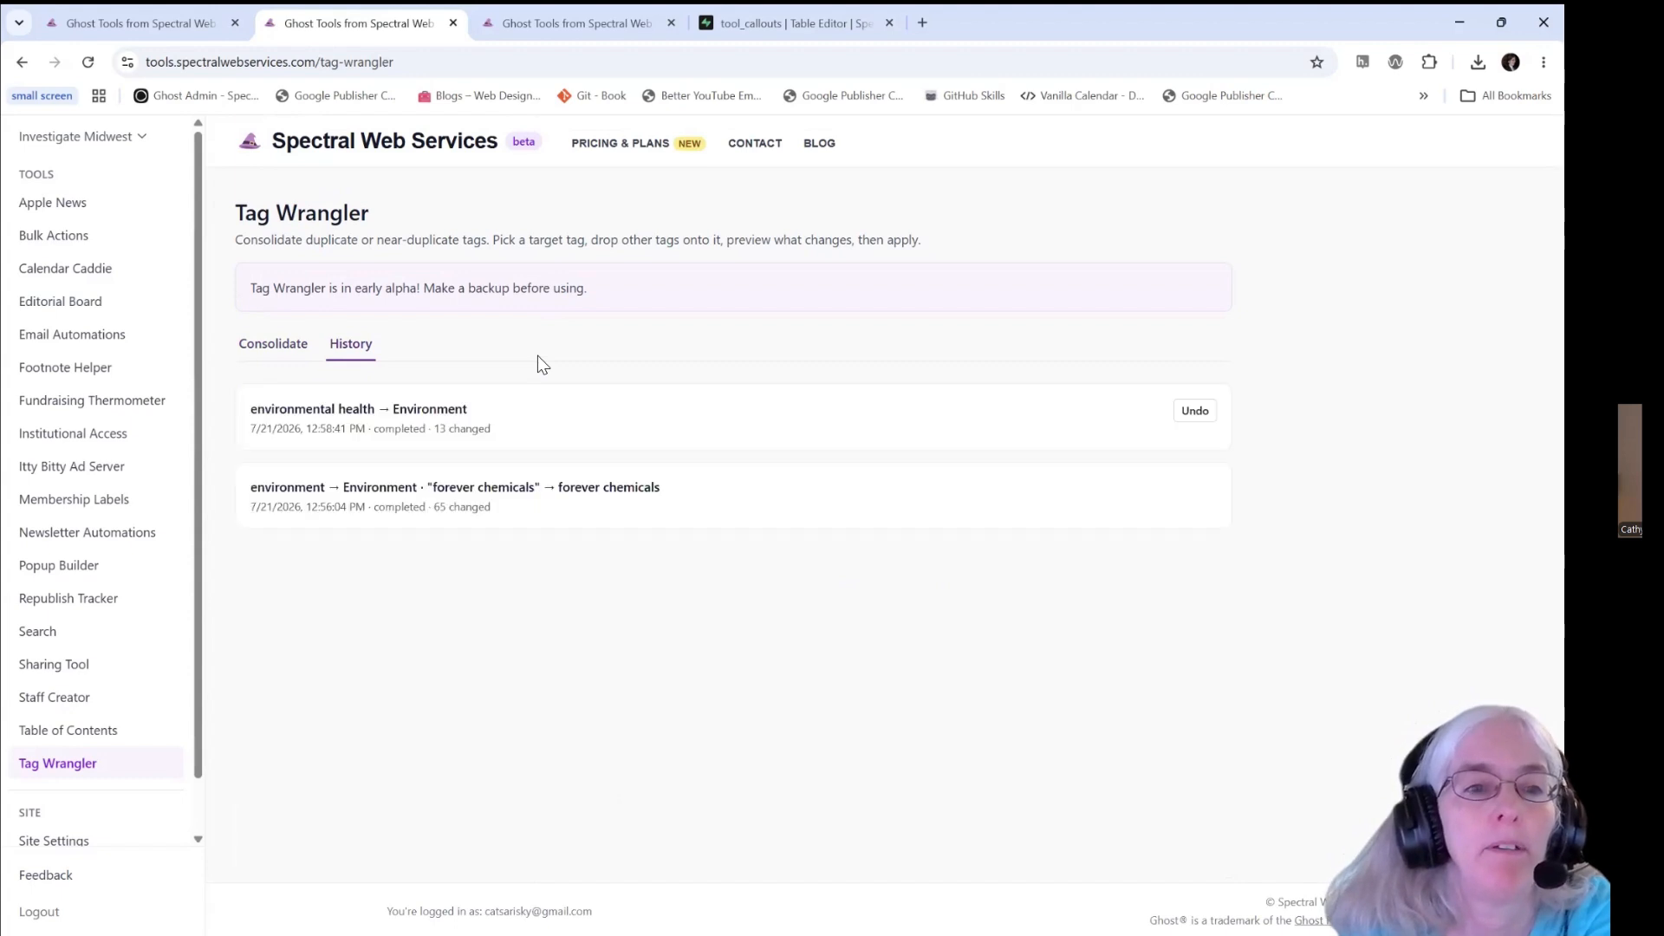